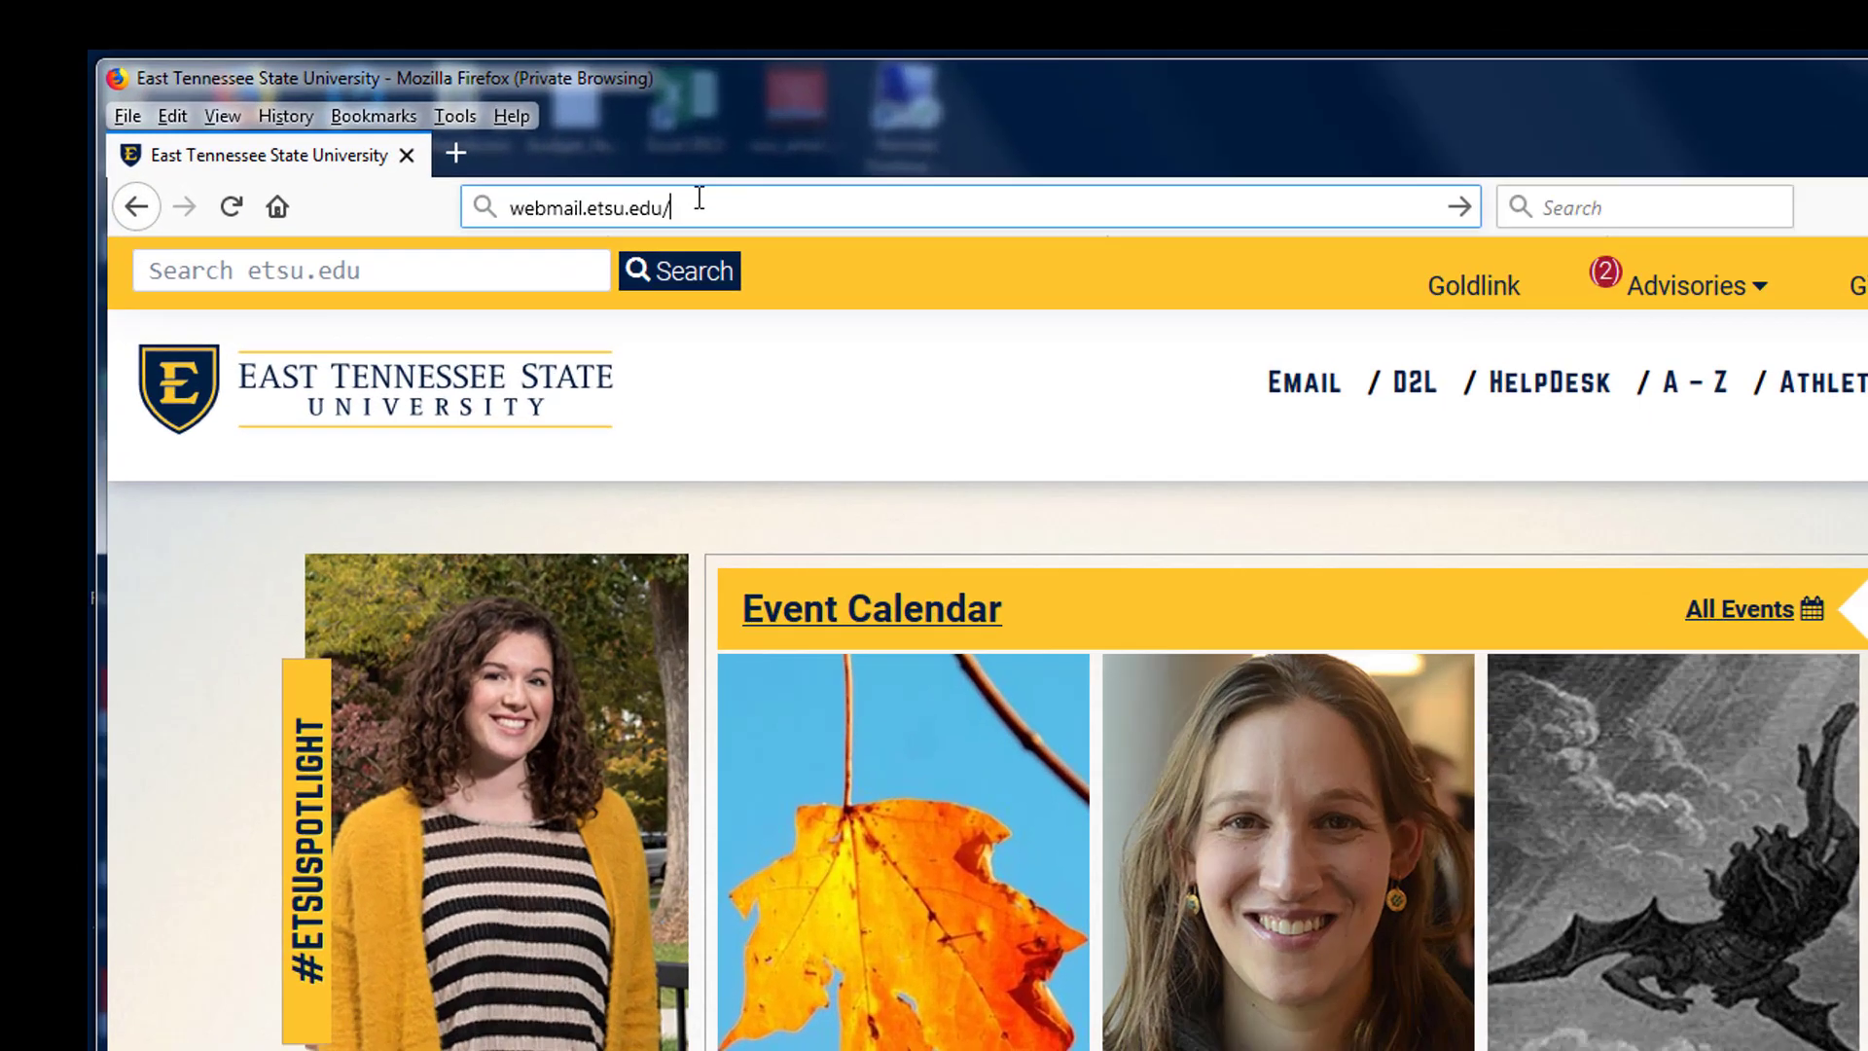
Step: Load the ETSU Webmail address and choose the Office 365 log-in
drag(468, 139, 343, 136)
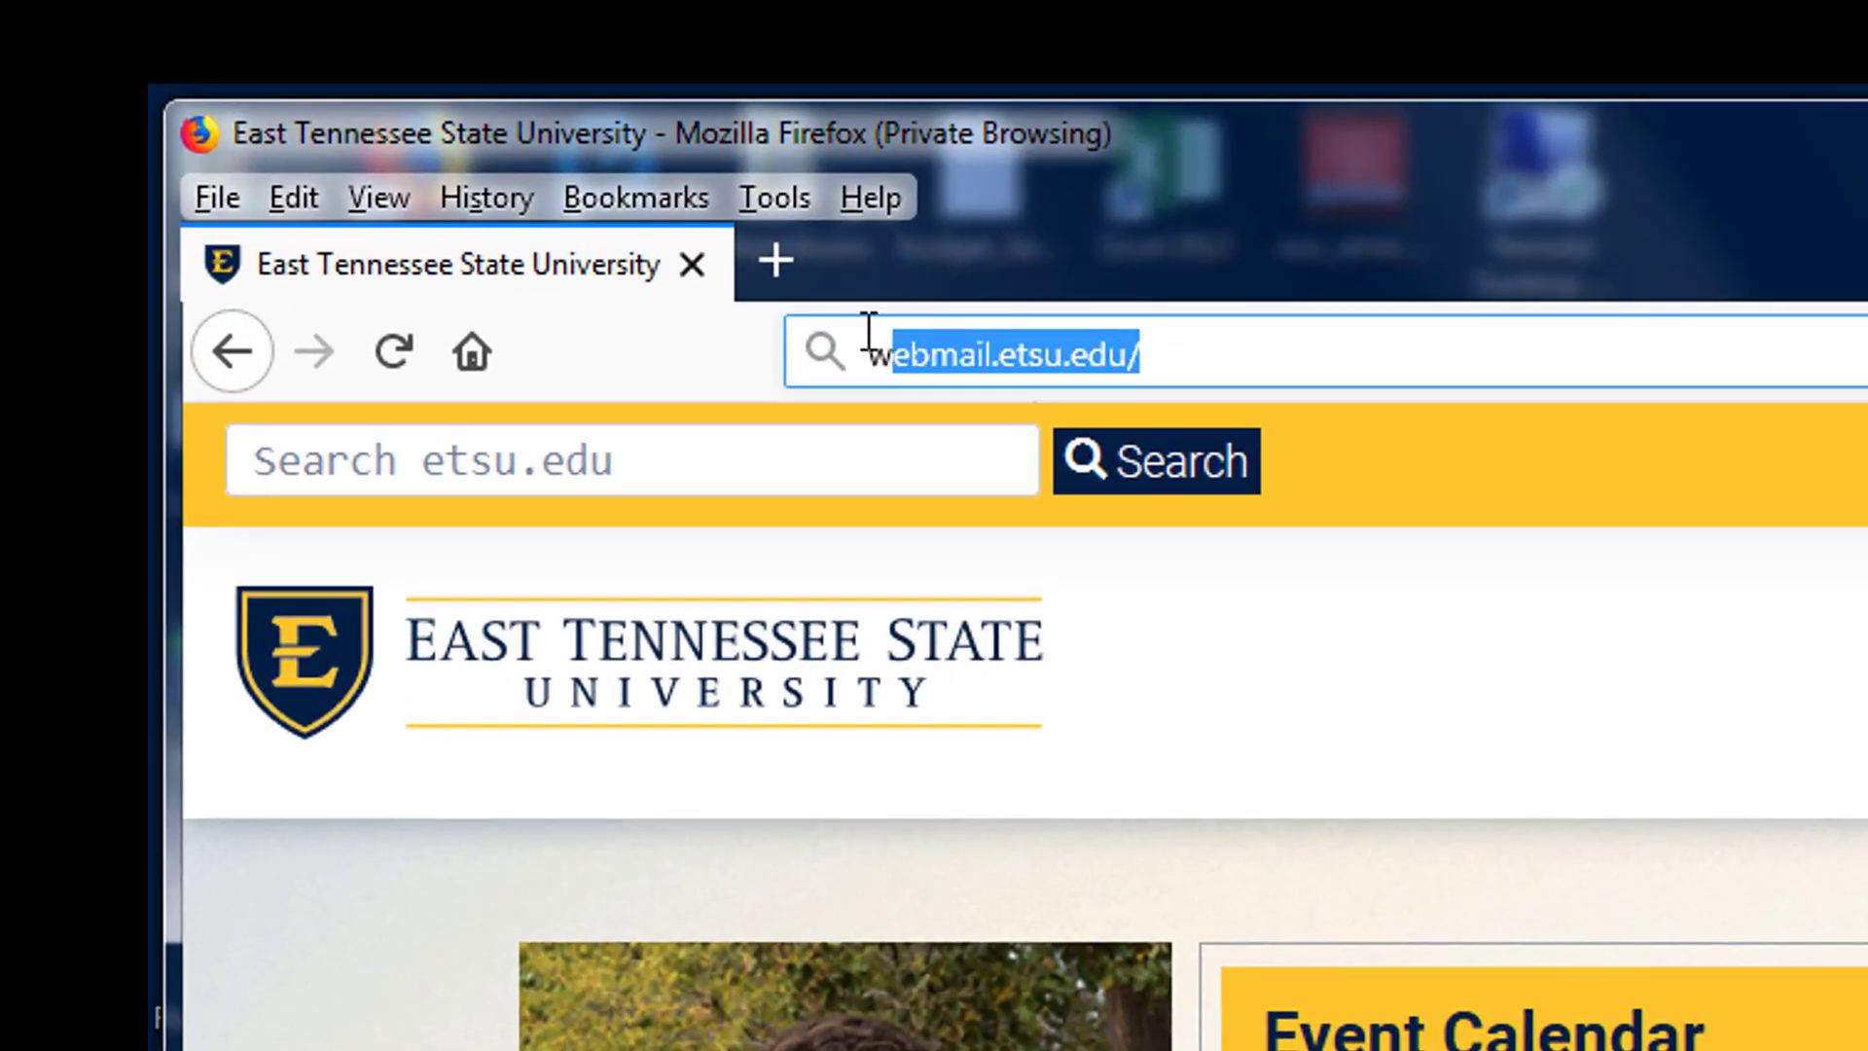
drag(869, 335, 864, 336)
click(1194, 354)
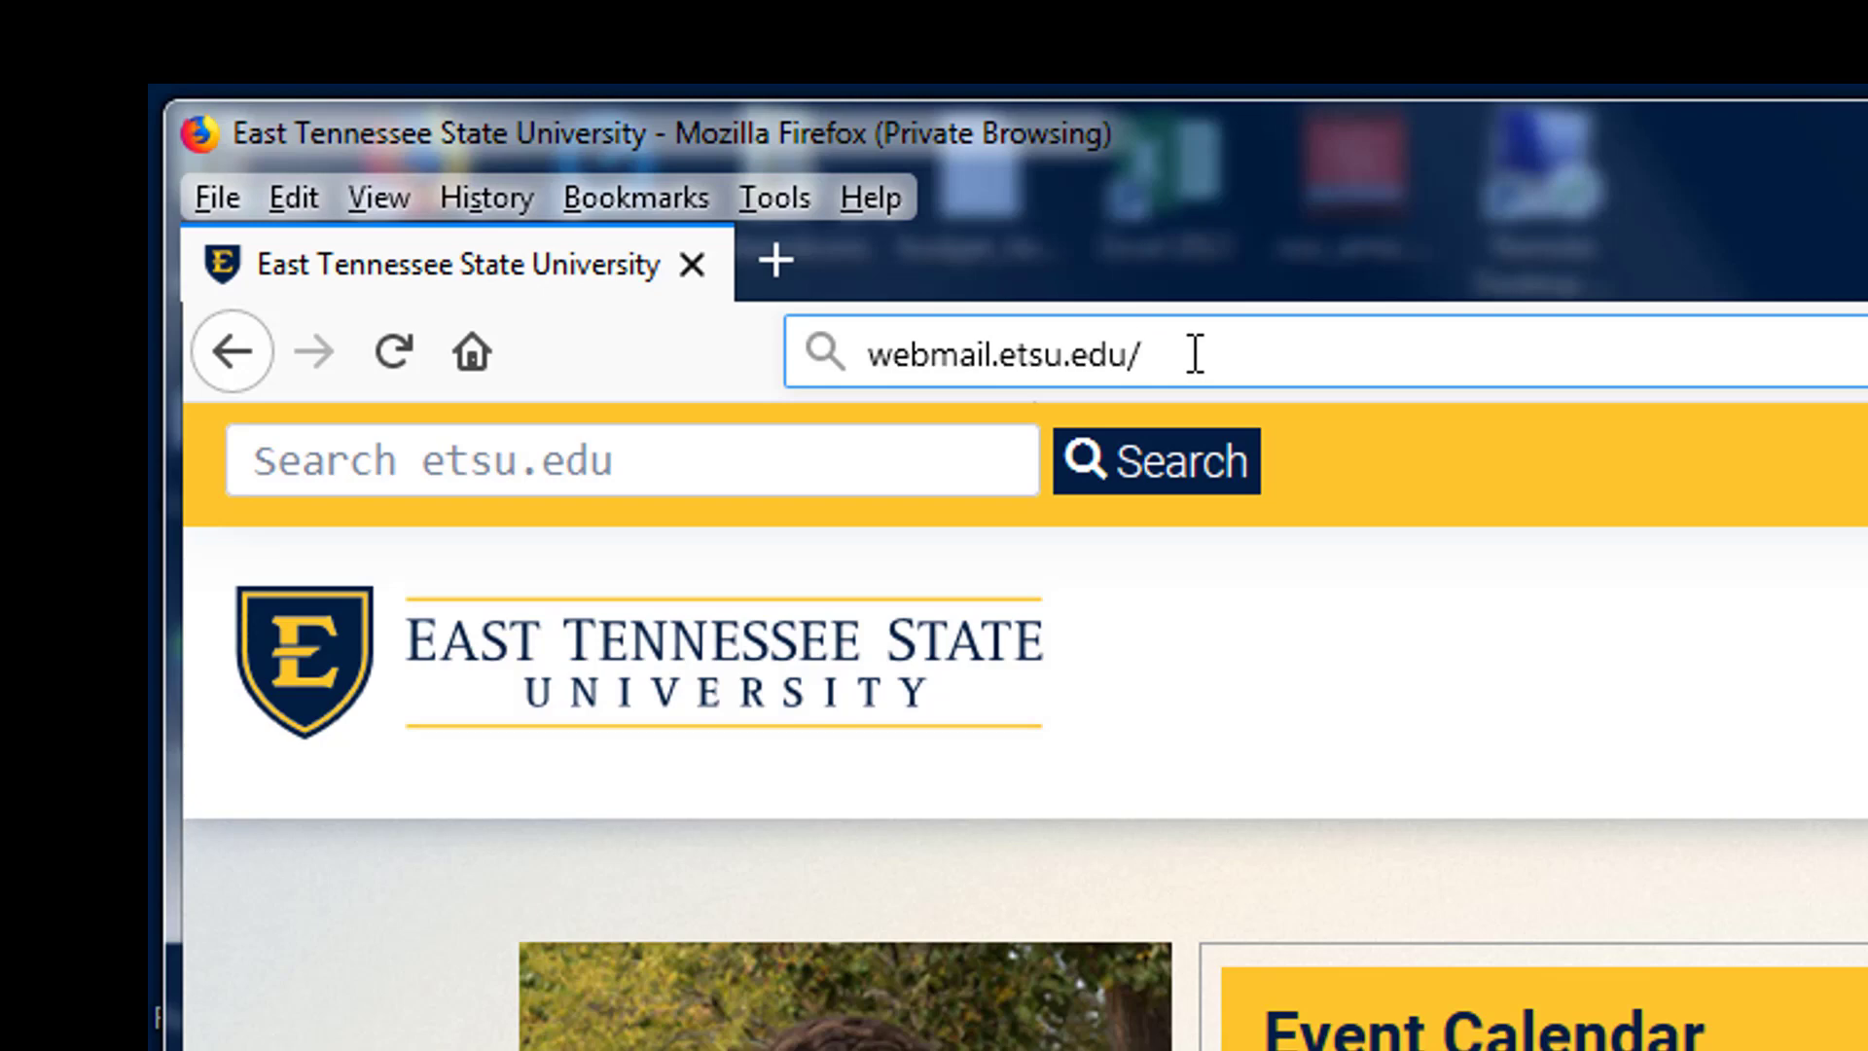
key(Return)
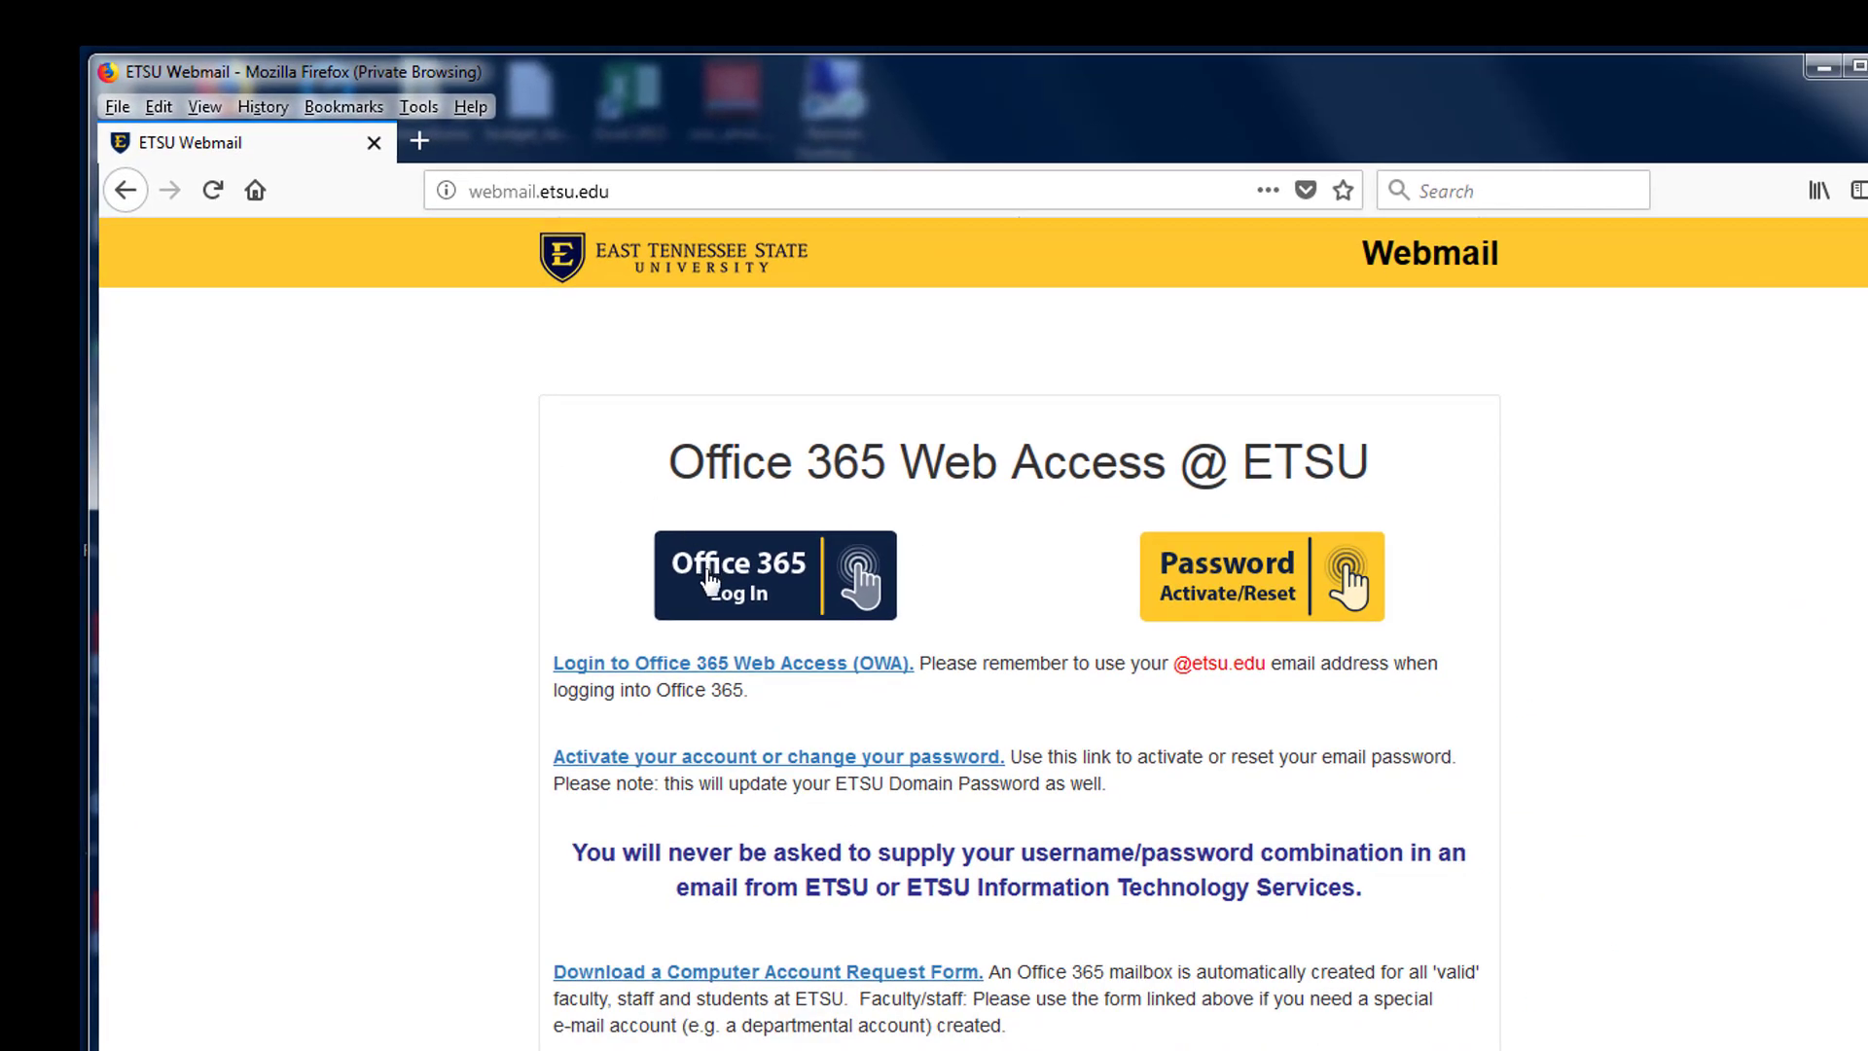
click(709, 581)
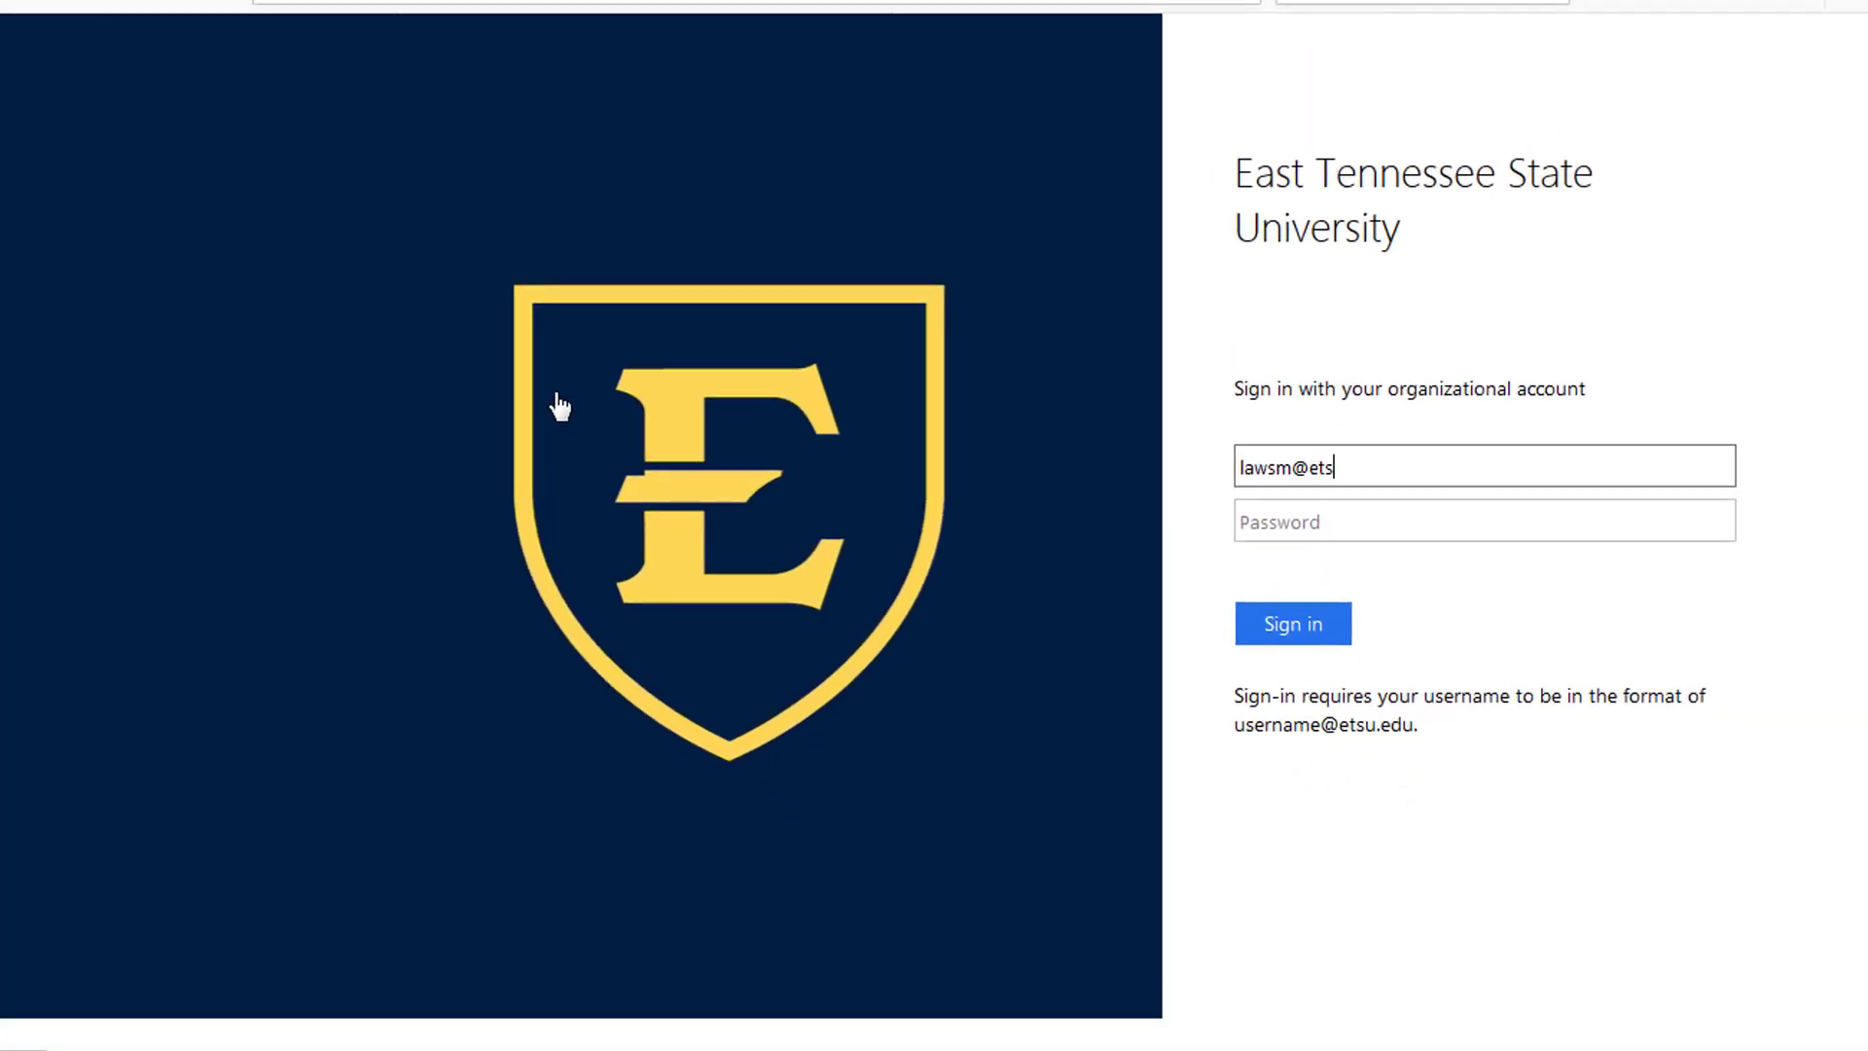
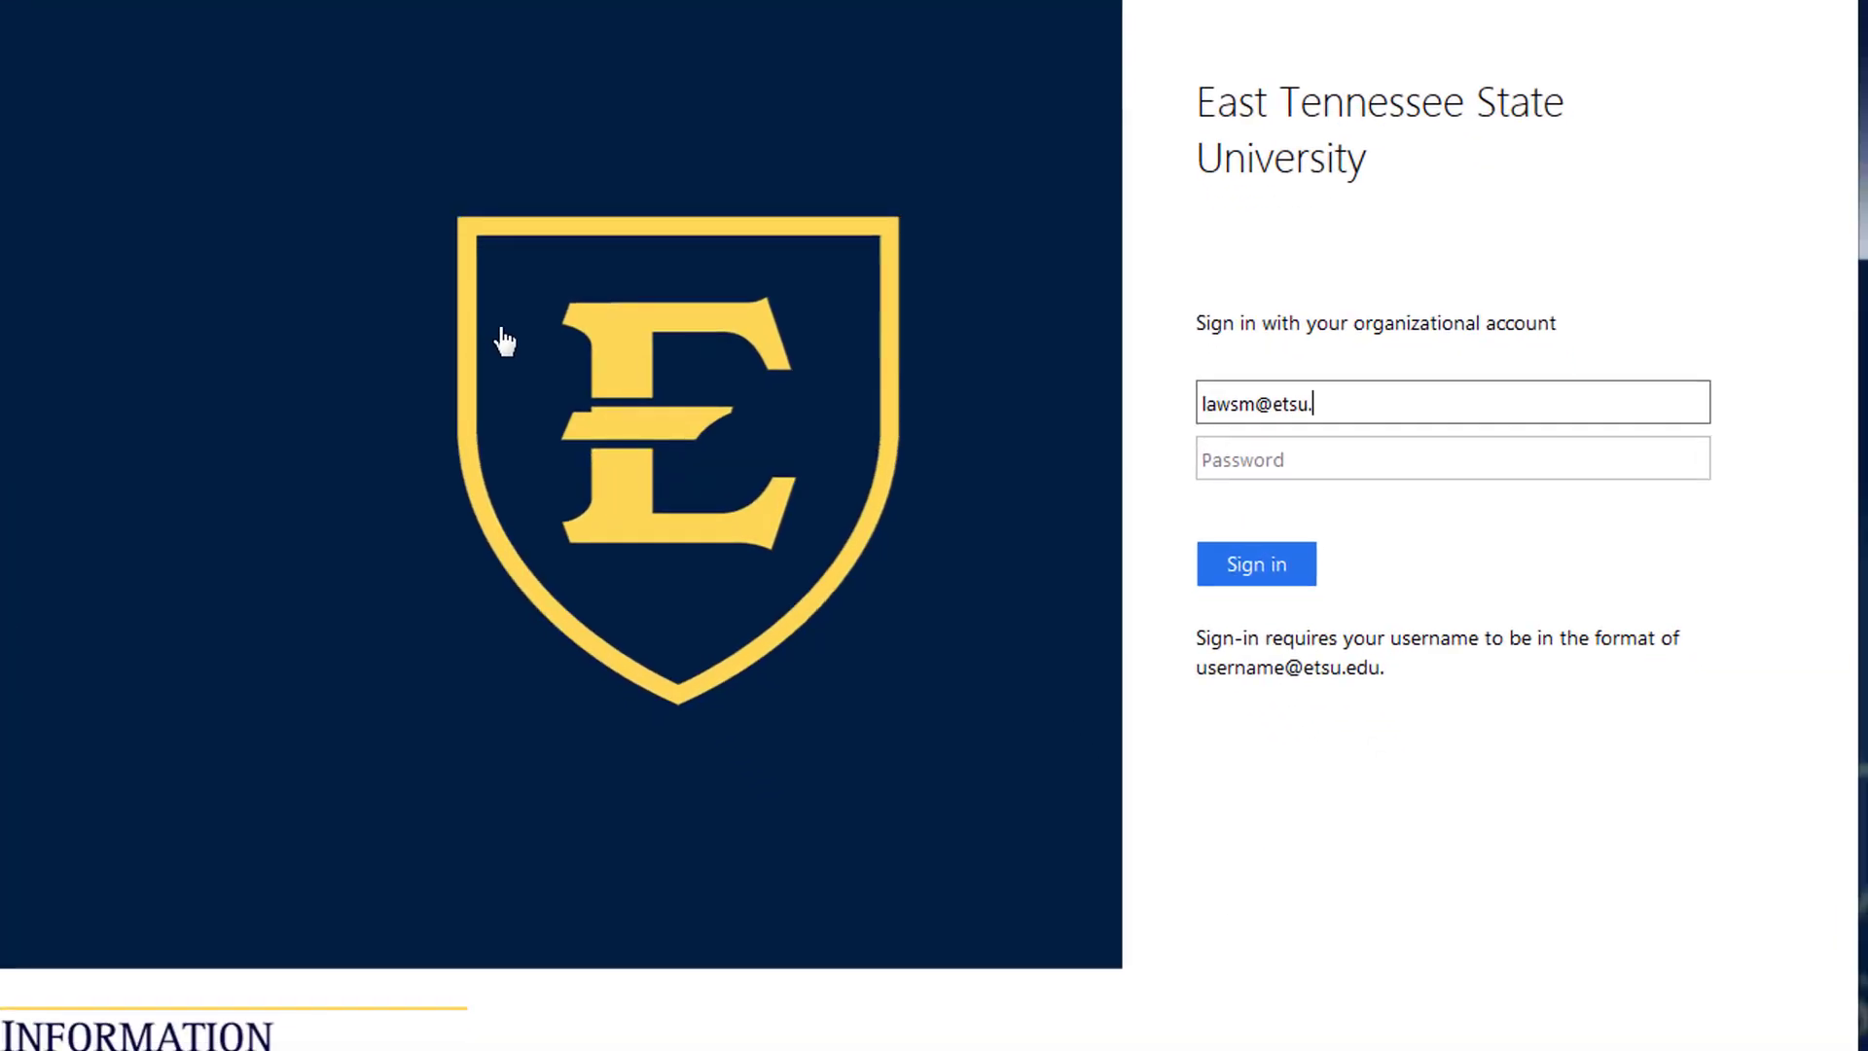
Step: Sign in with the university username and password, then verify with the texted code
key(Tab)
key(ctrl+v)
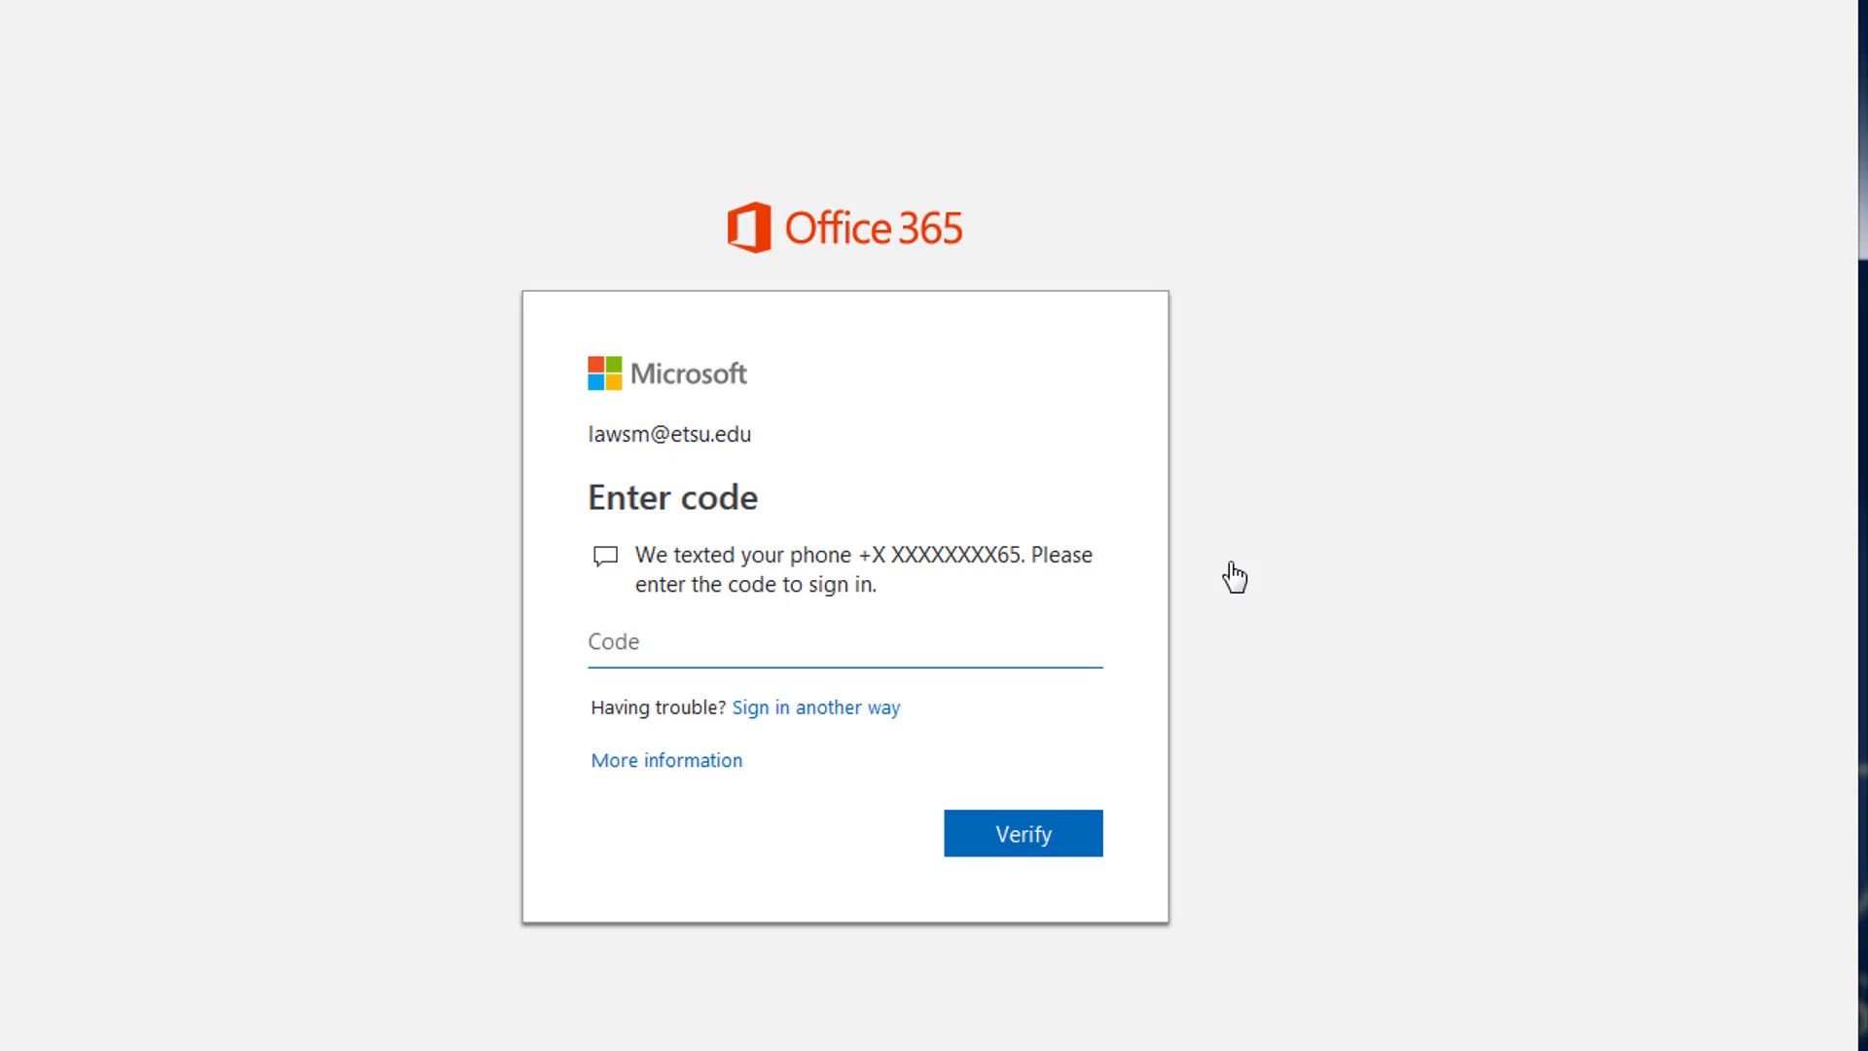
click(1039, 830)
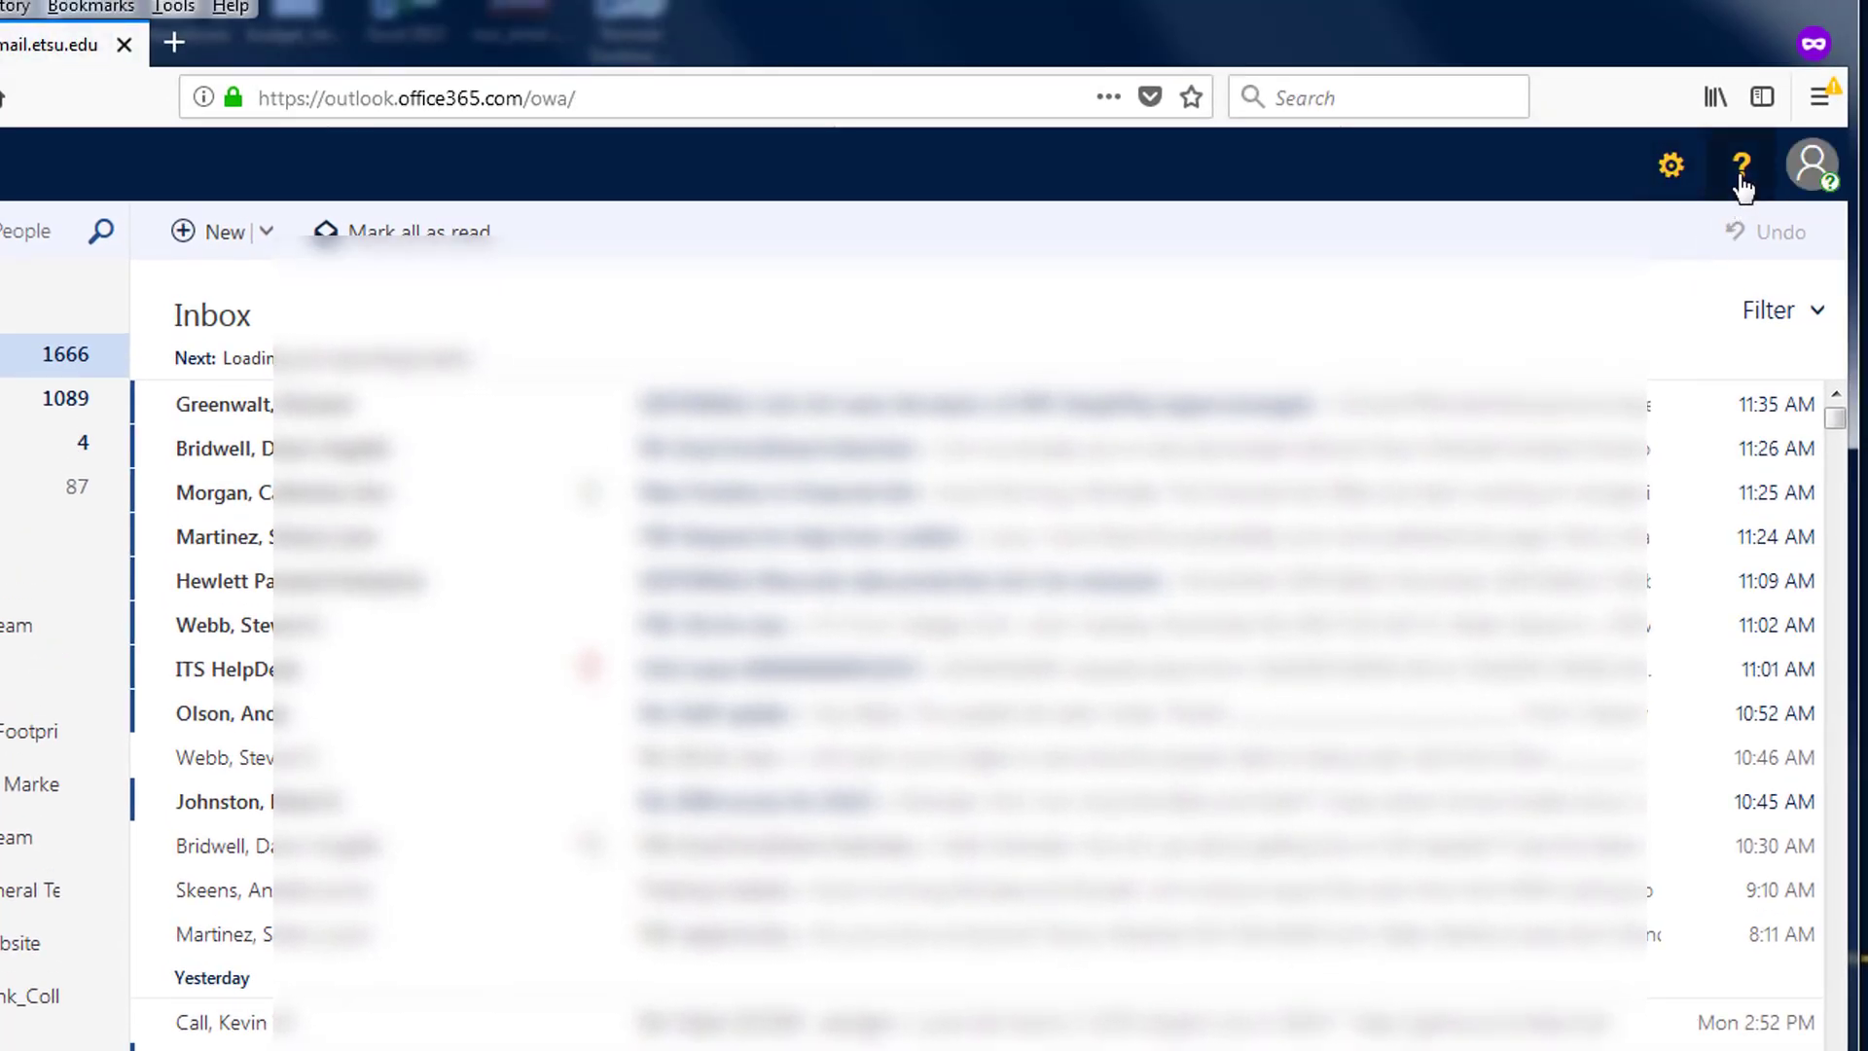
Step: Search settings for 'security' and open app password management under Additional security verification
click(1672, 180)
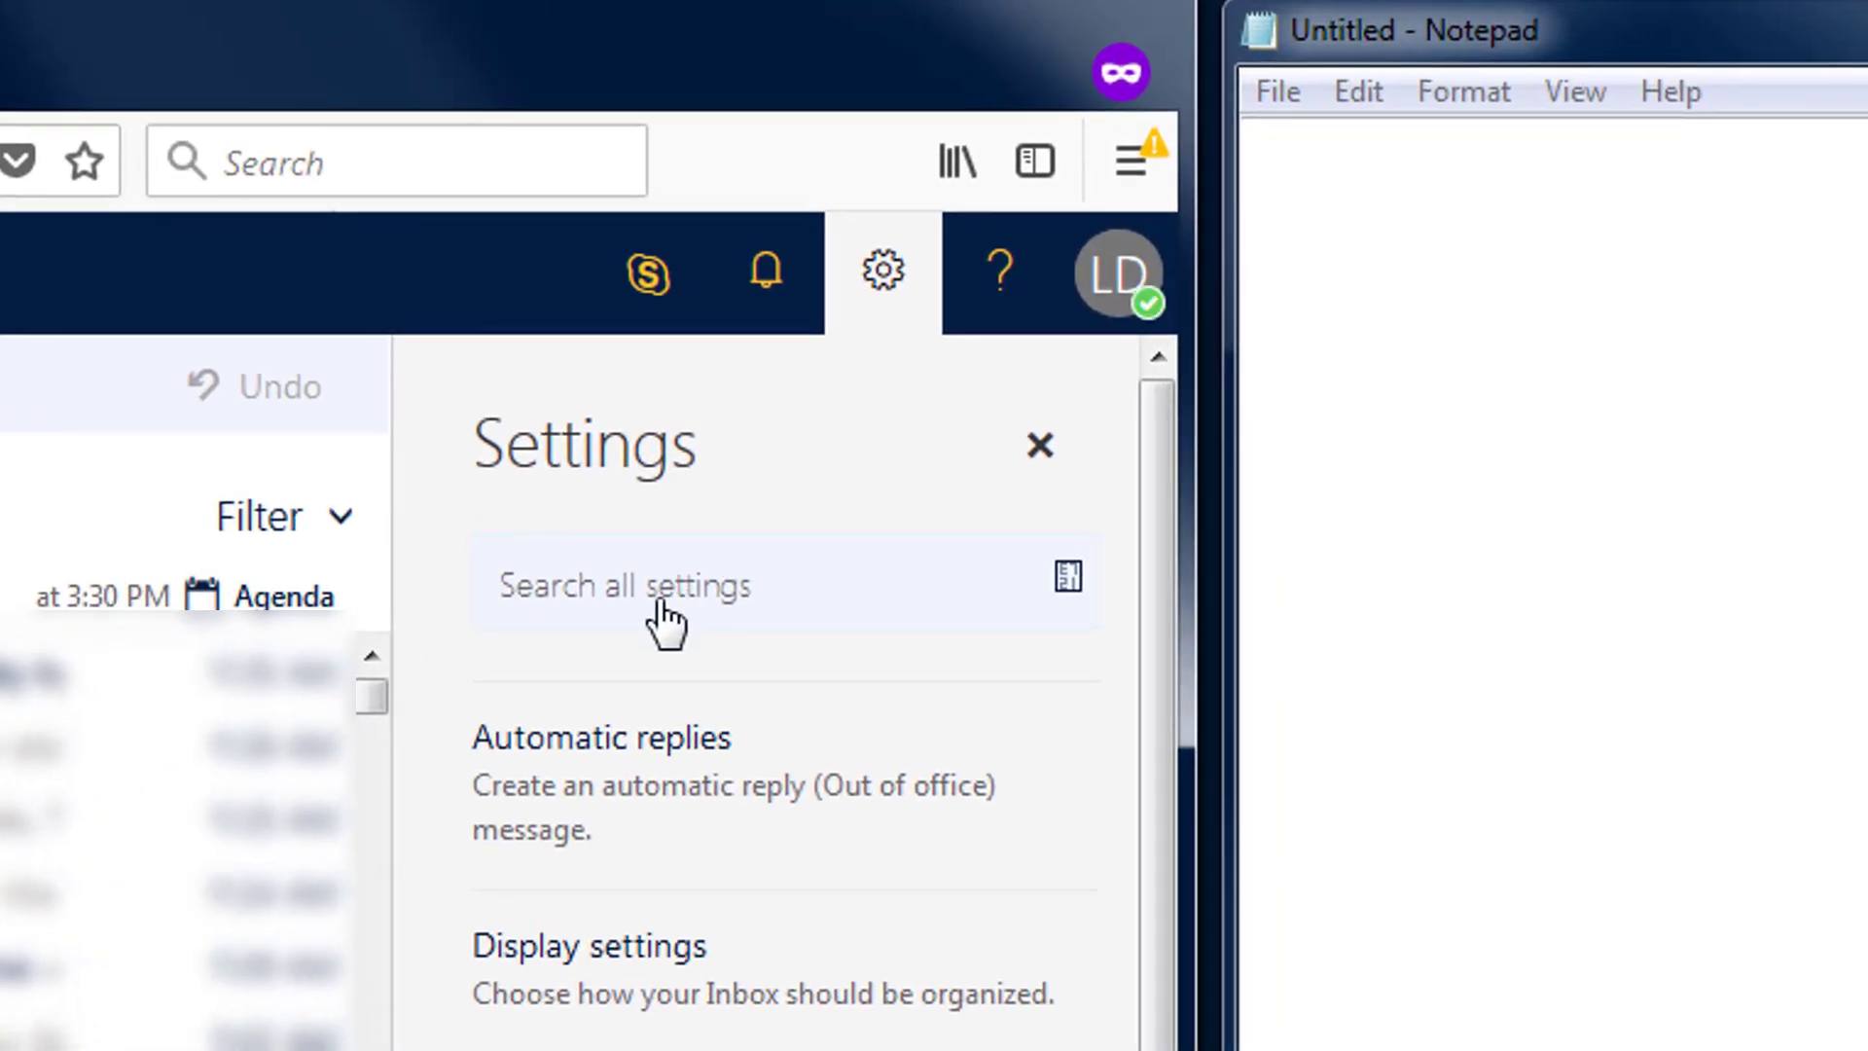
click(665, 618)
text(sec)
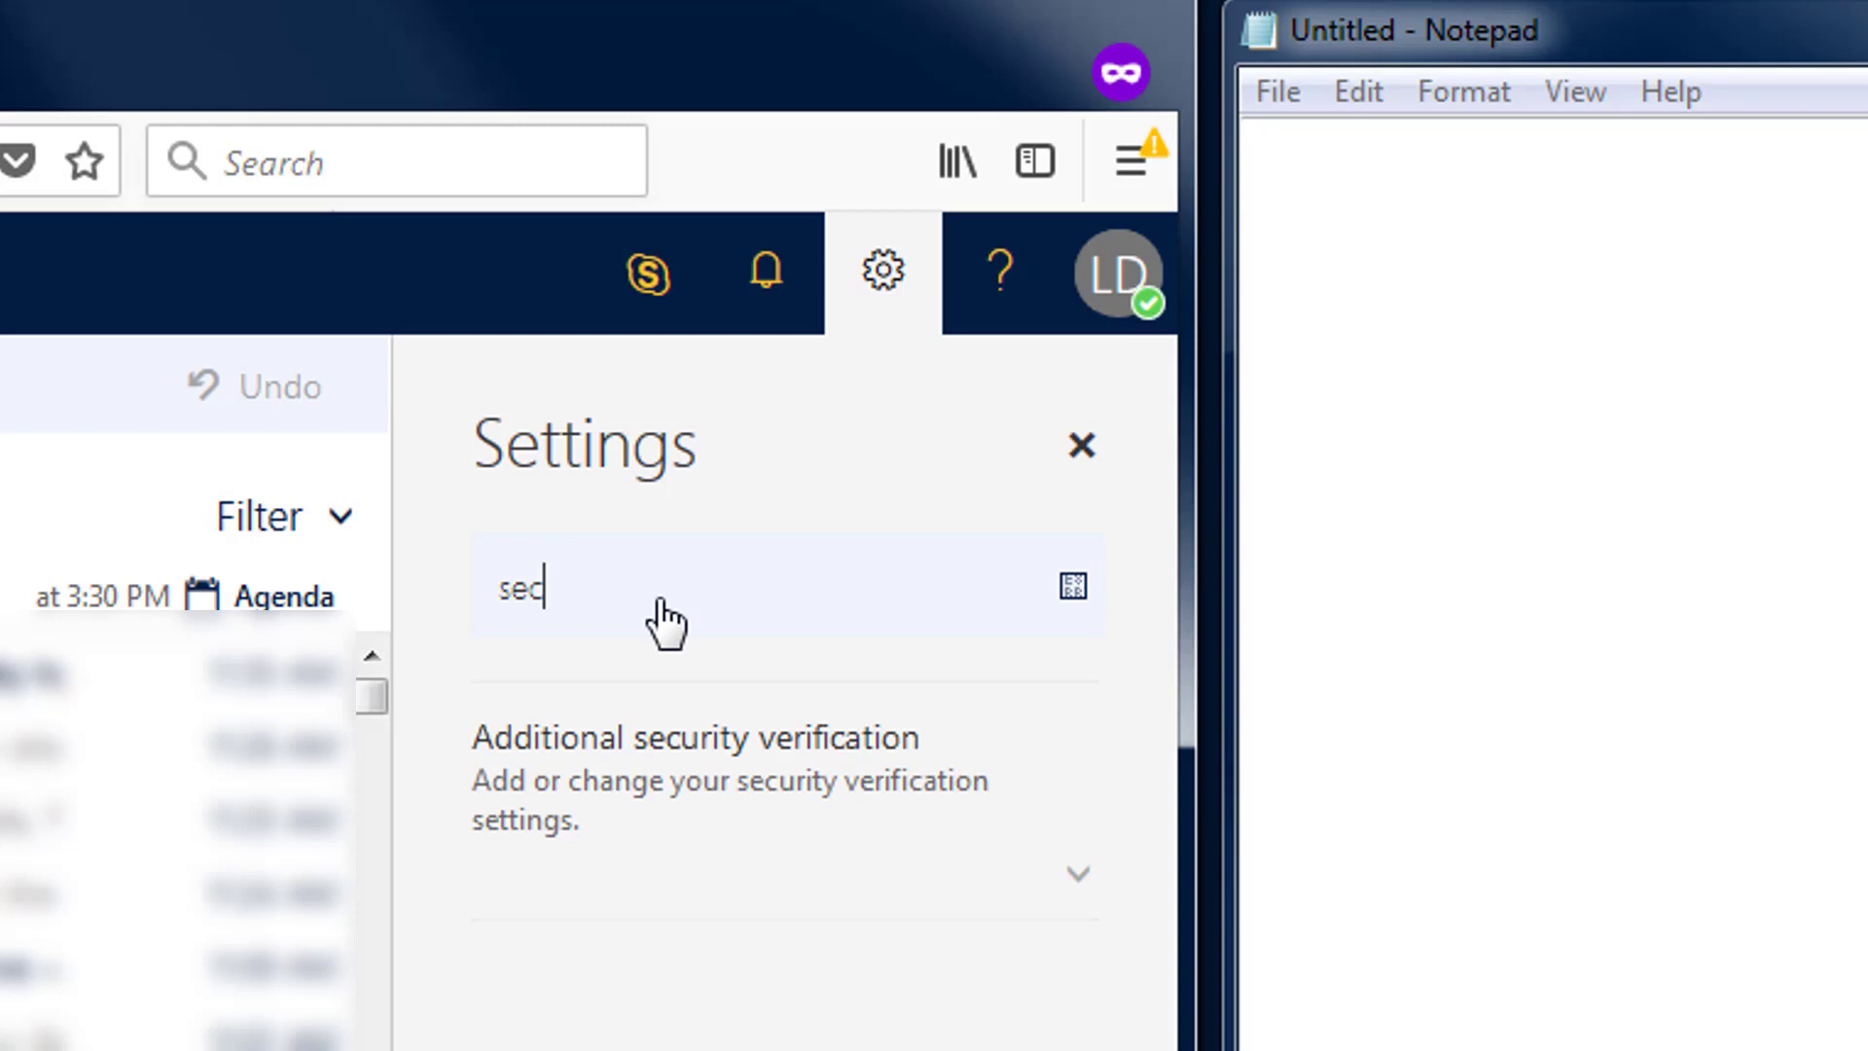
text(urity)
click(636, 793)
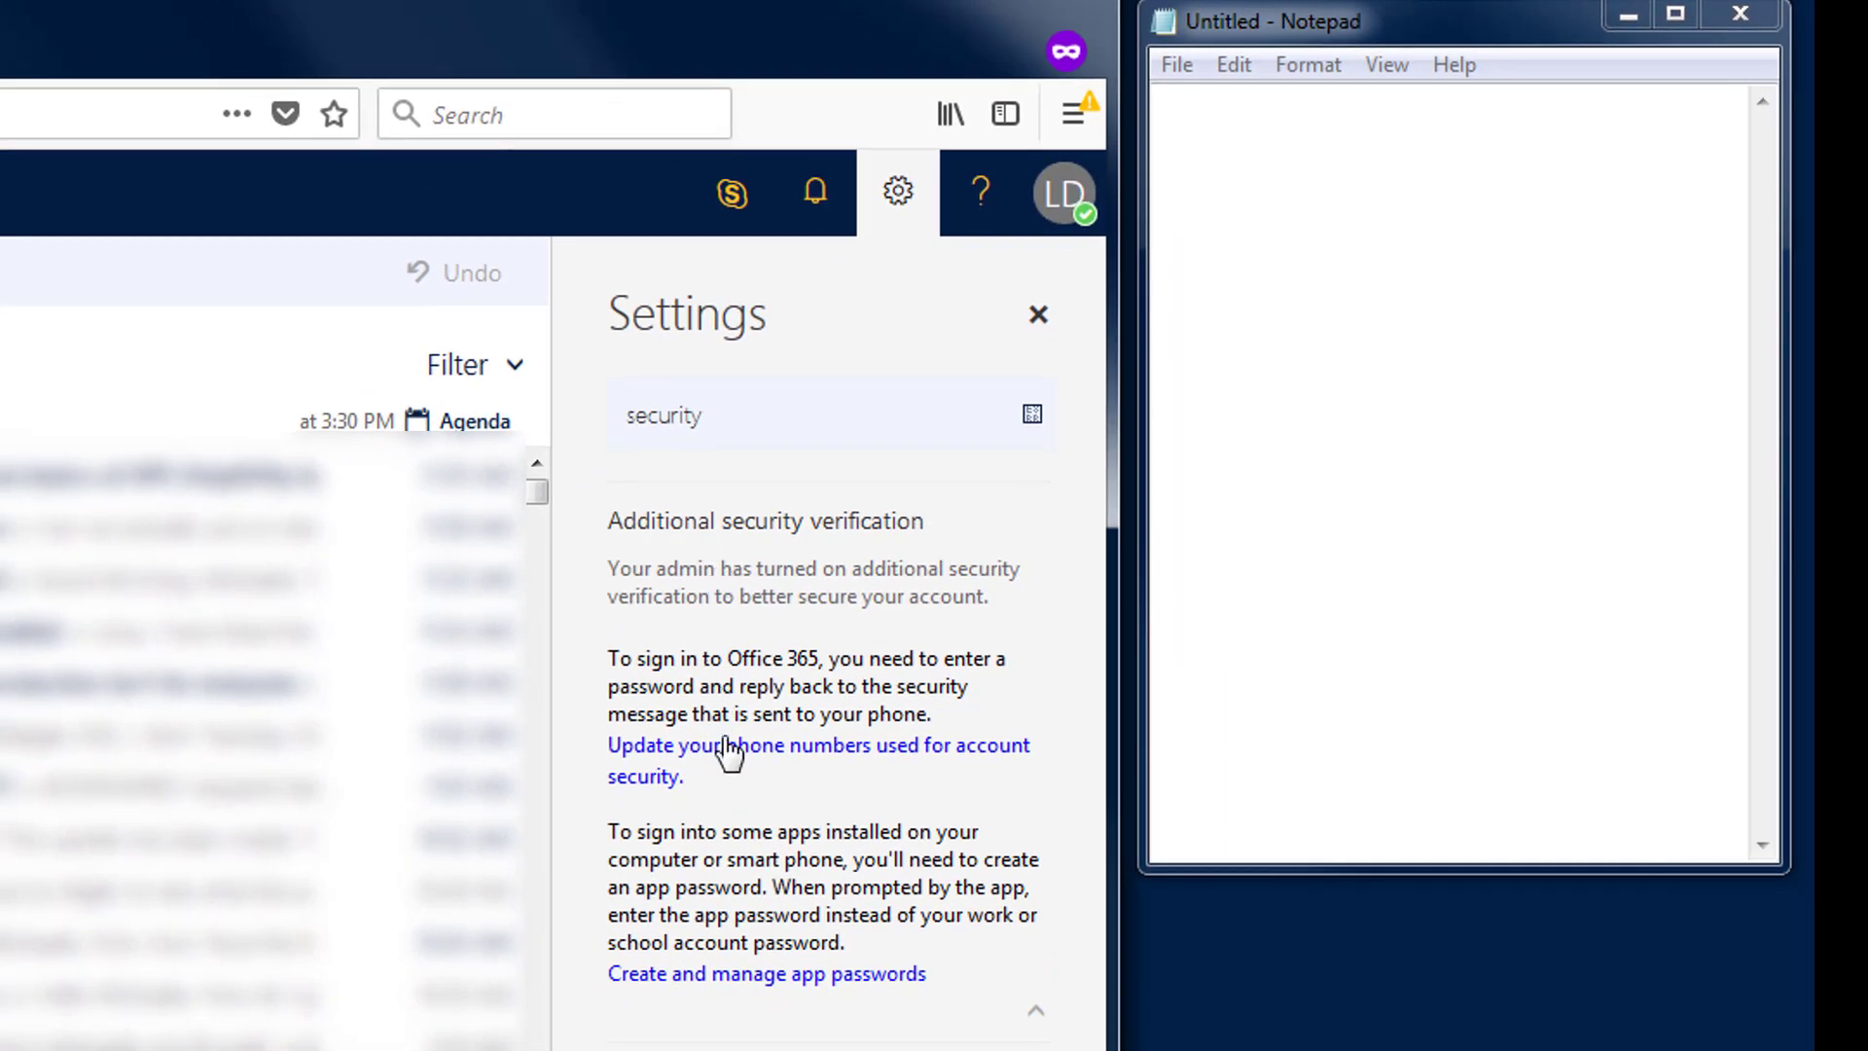
click(708, 977)
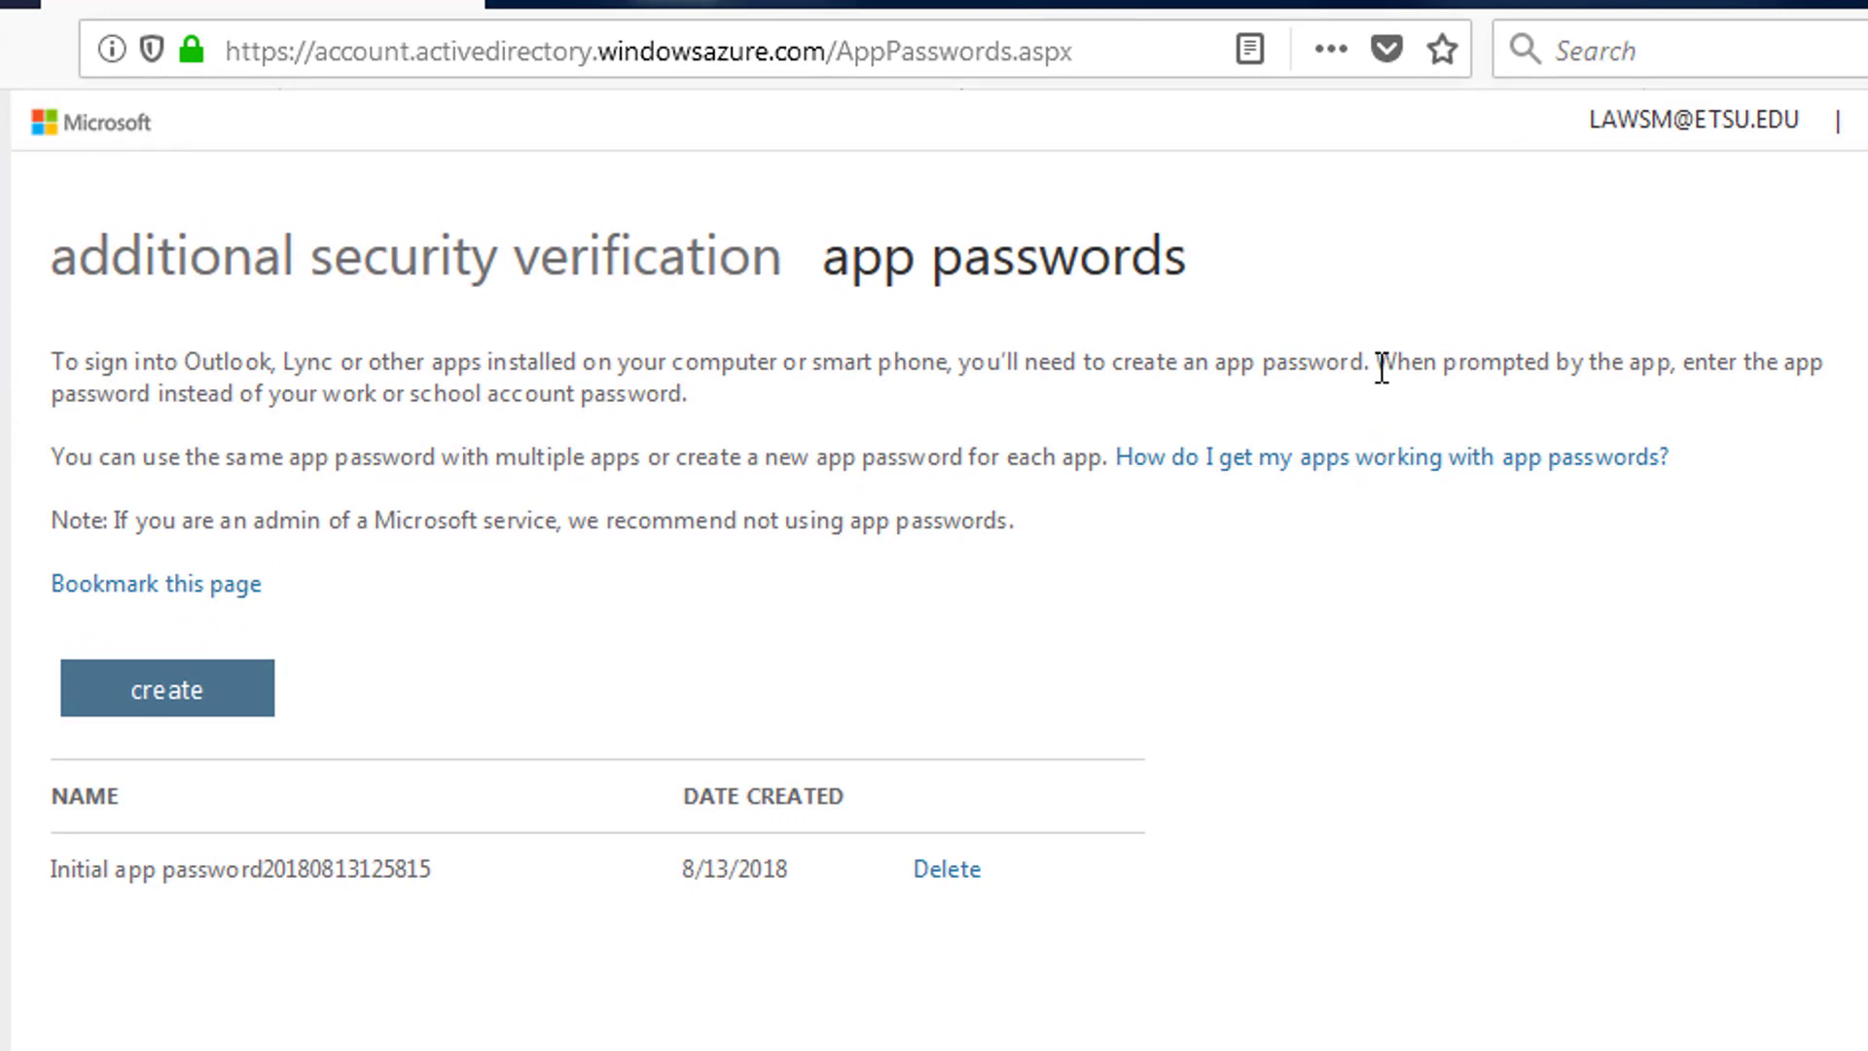
Step: Start a new app password, name it Outlook_Nov18, and generate it
drag(1382, 368, 1380, 384)
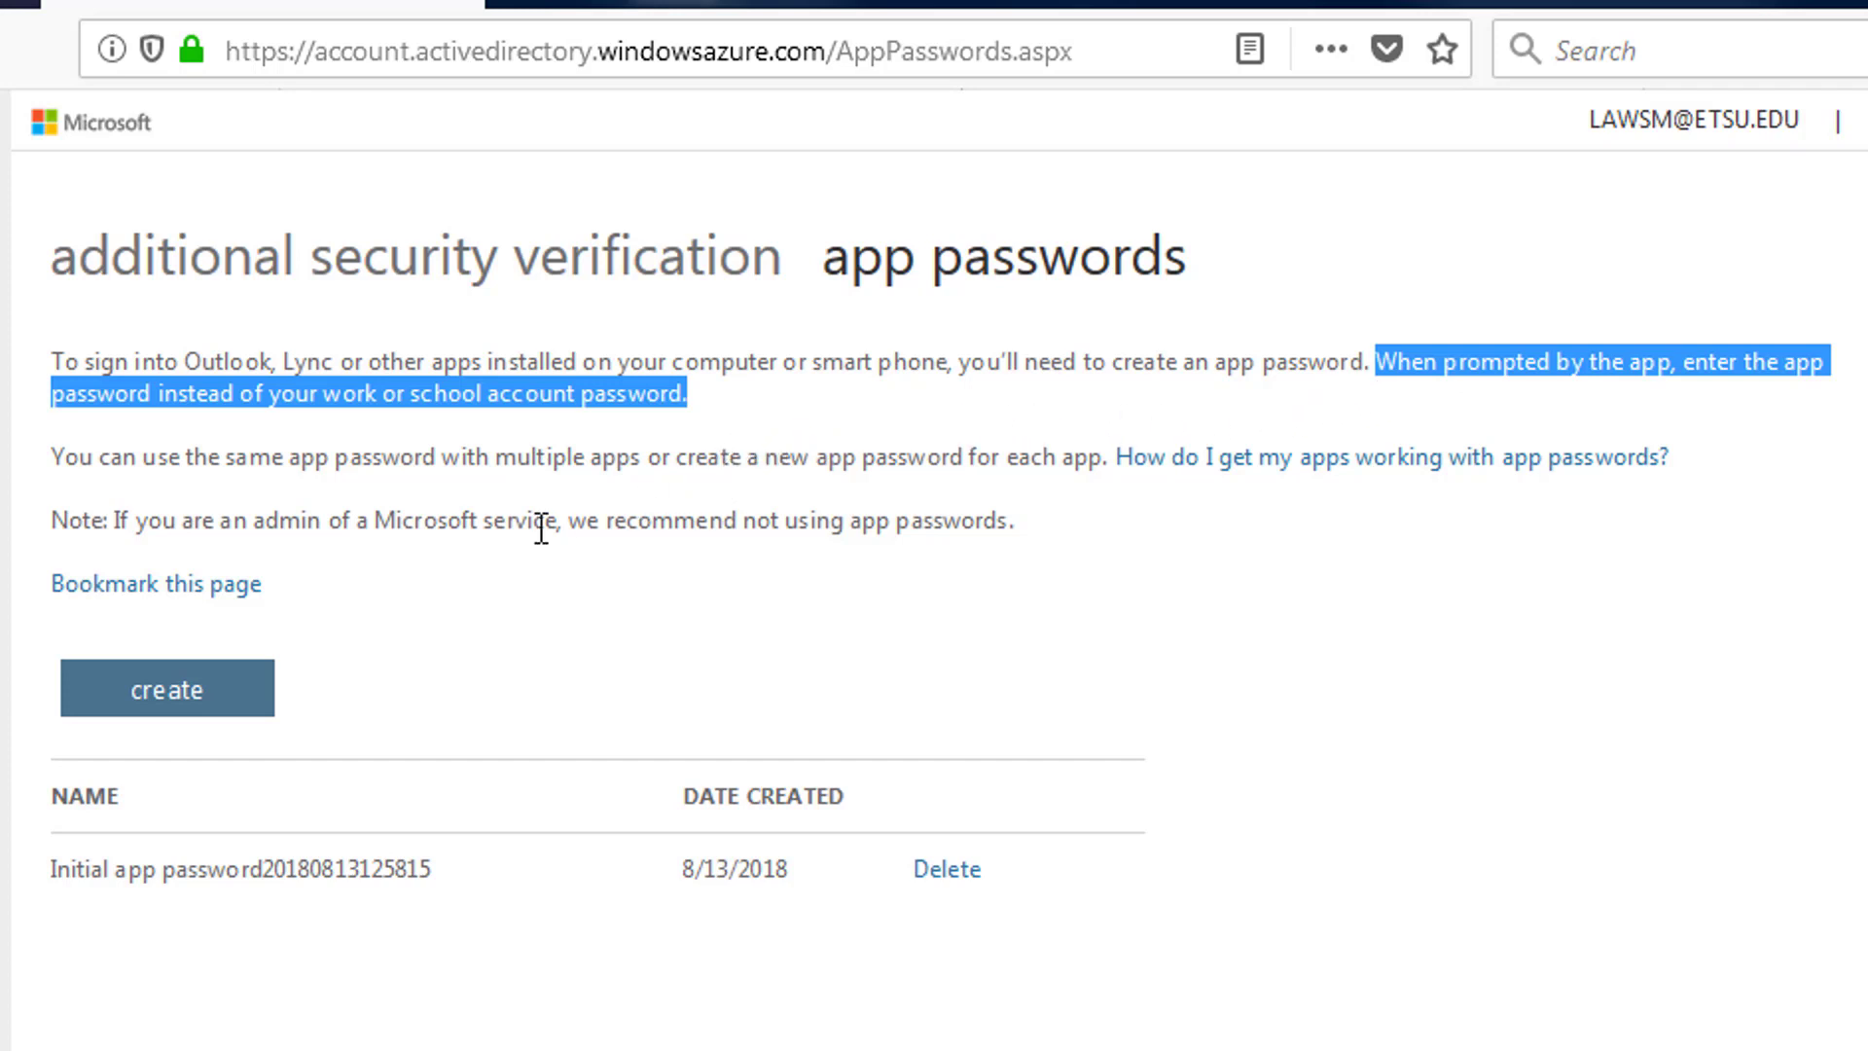
click(470, 595)
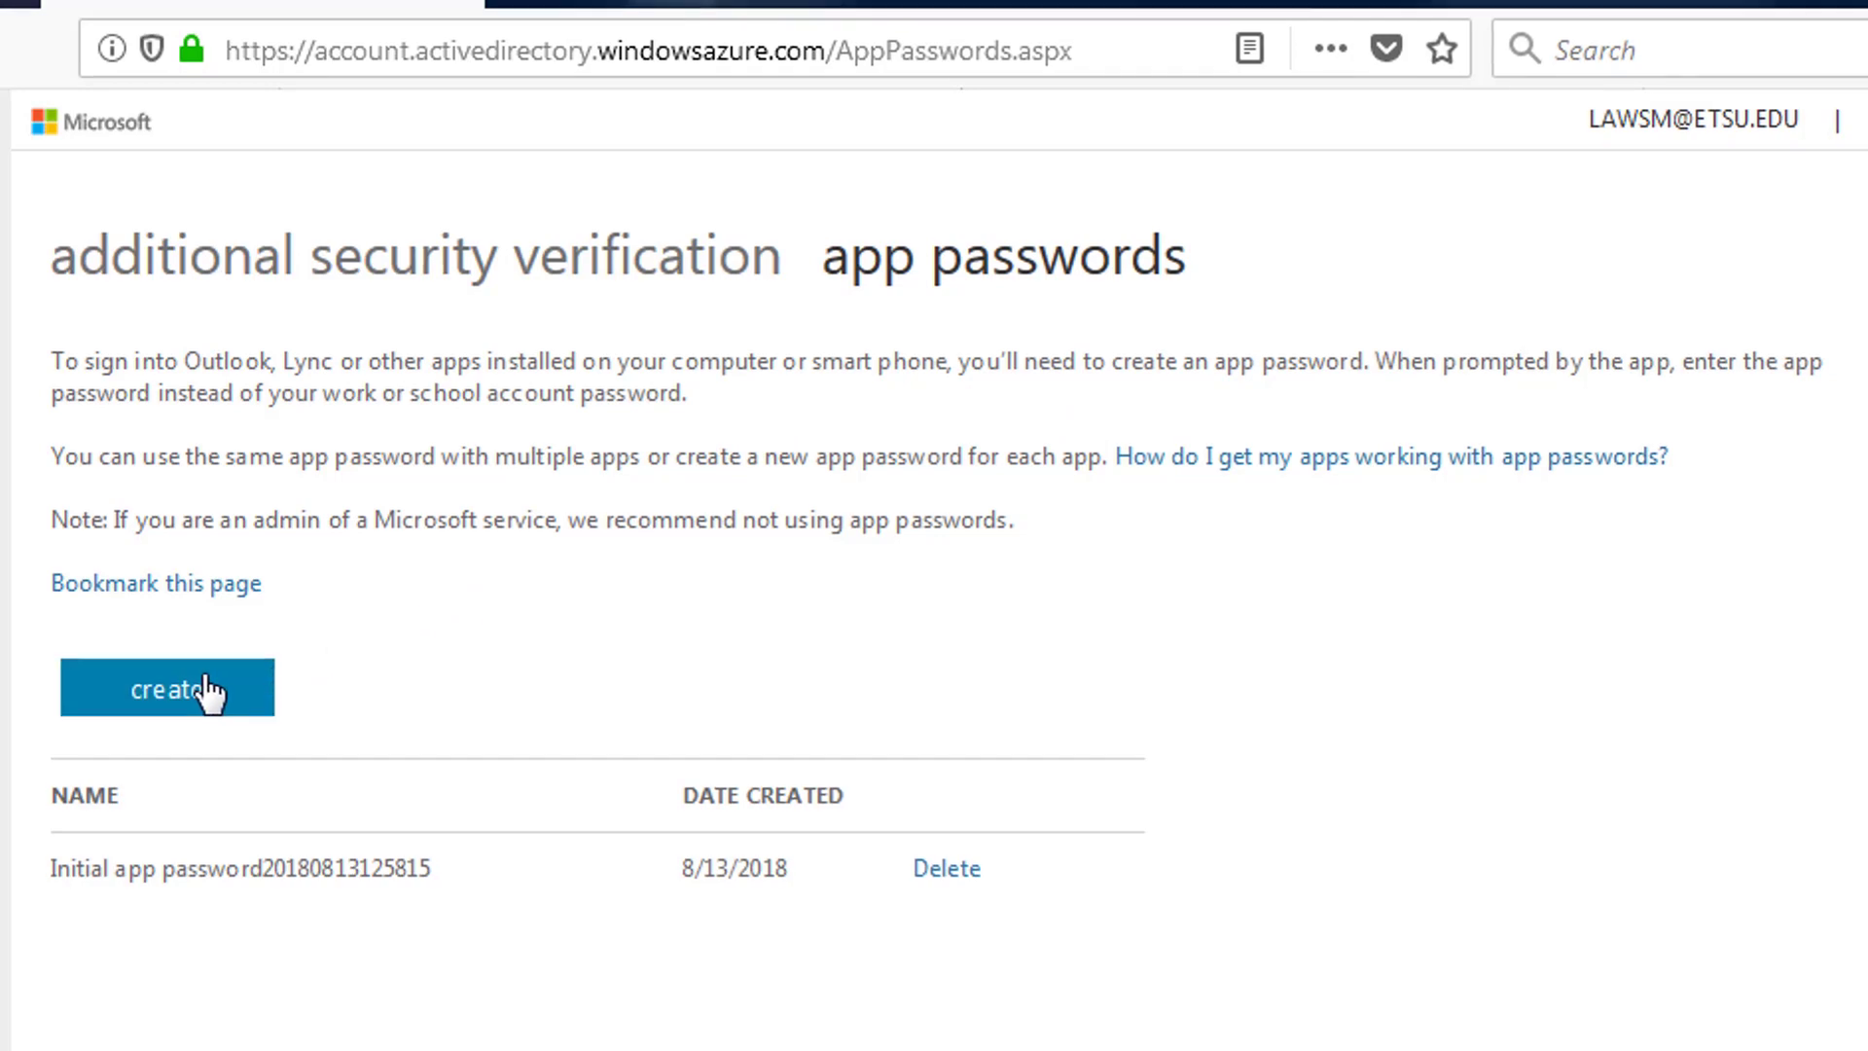
click(187, 542)
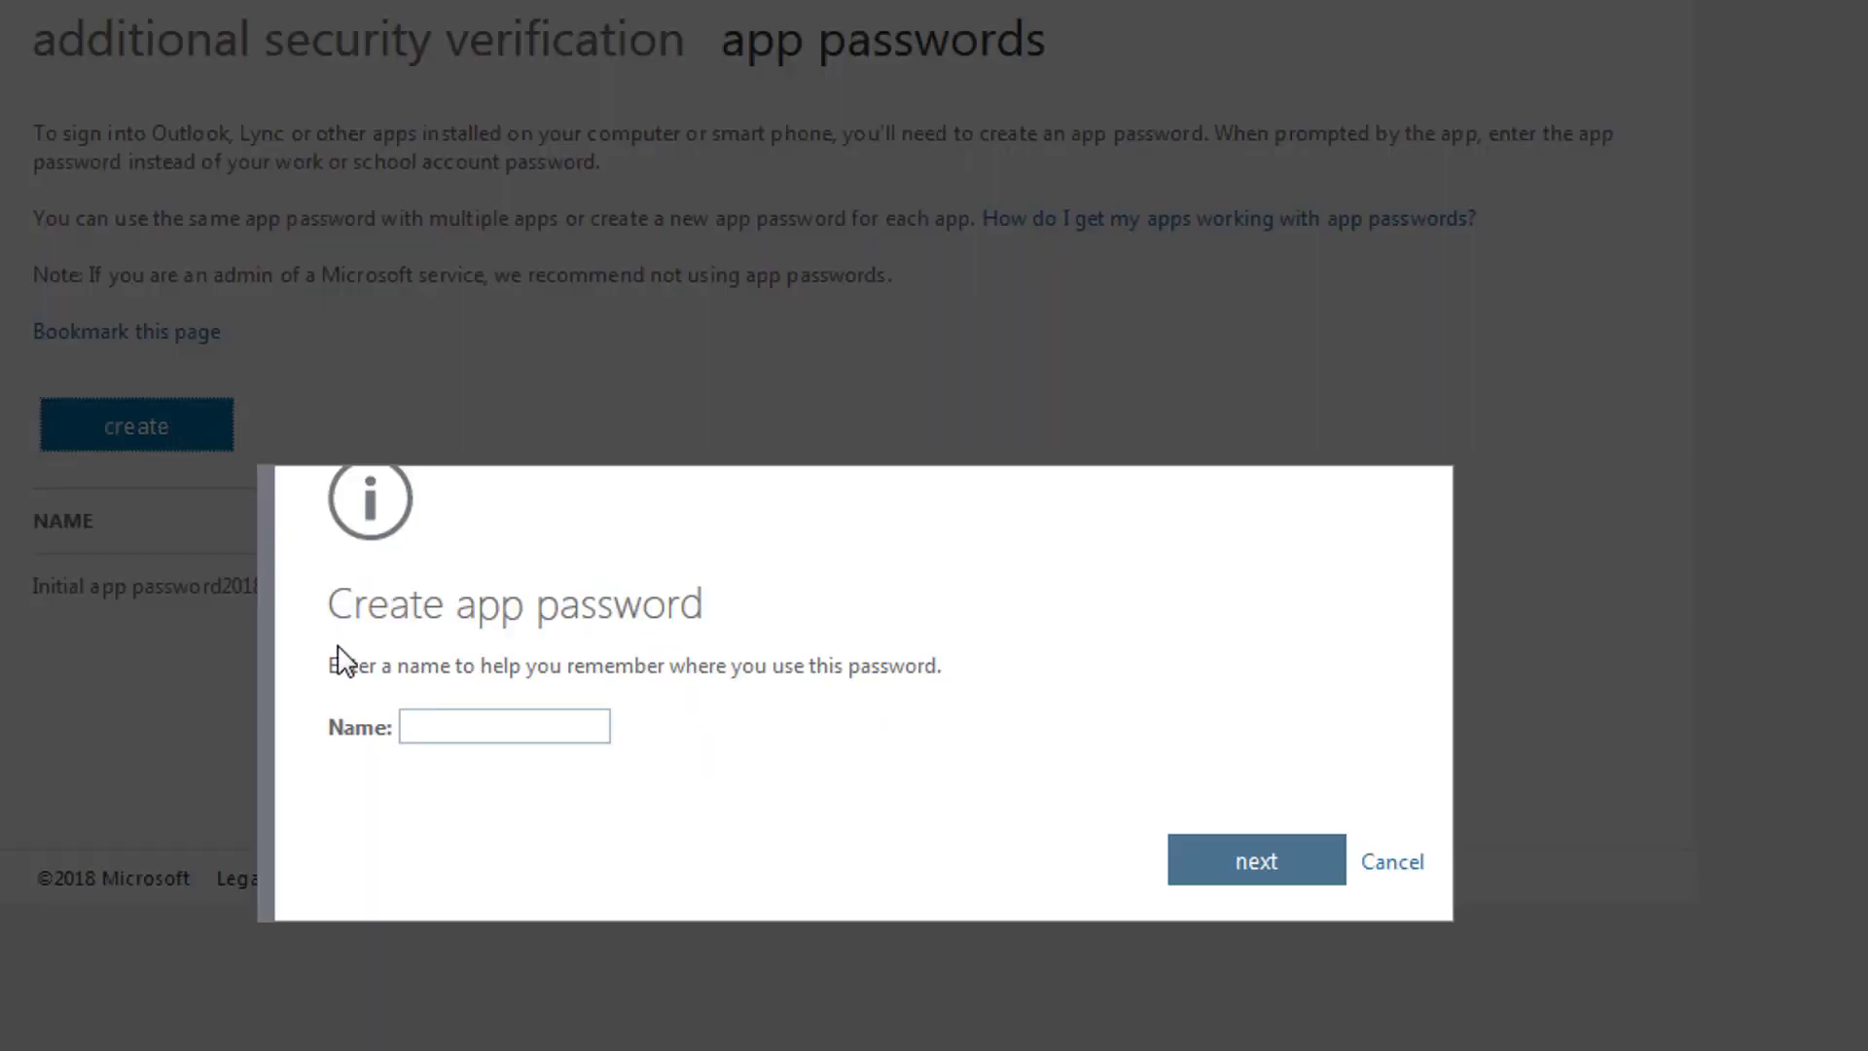
click(437, 720)
text(Outlook_Nov)
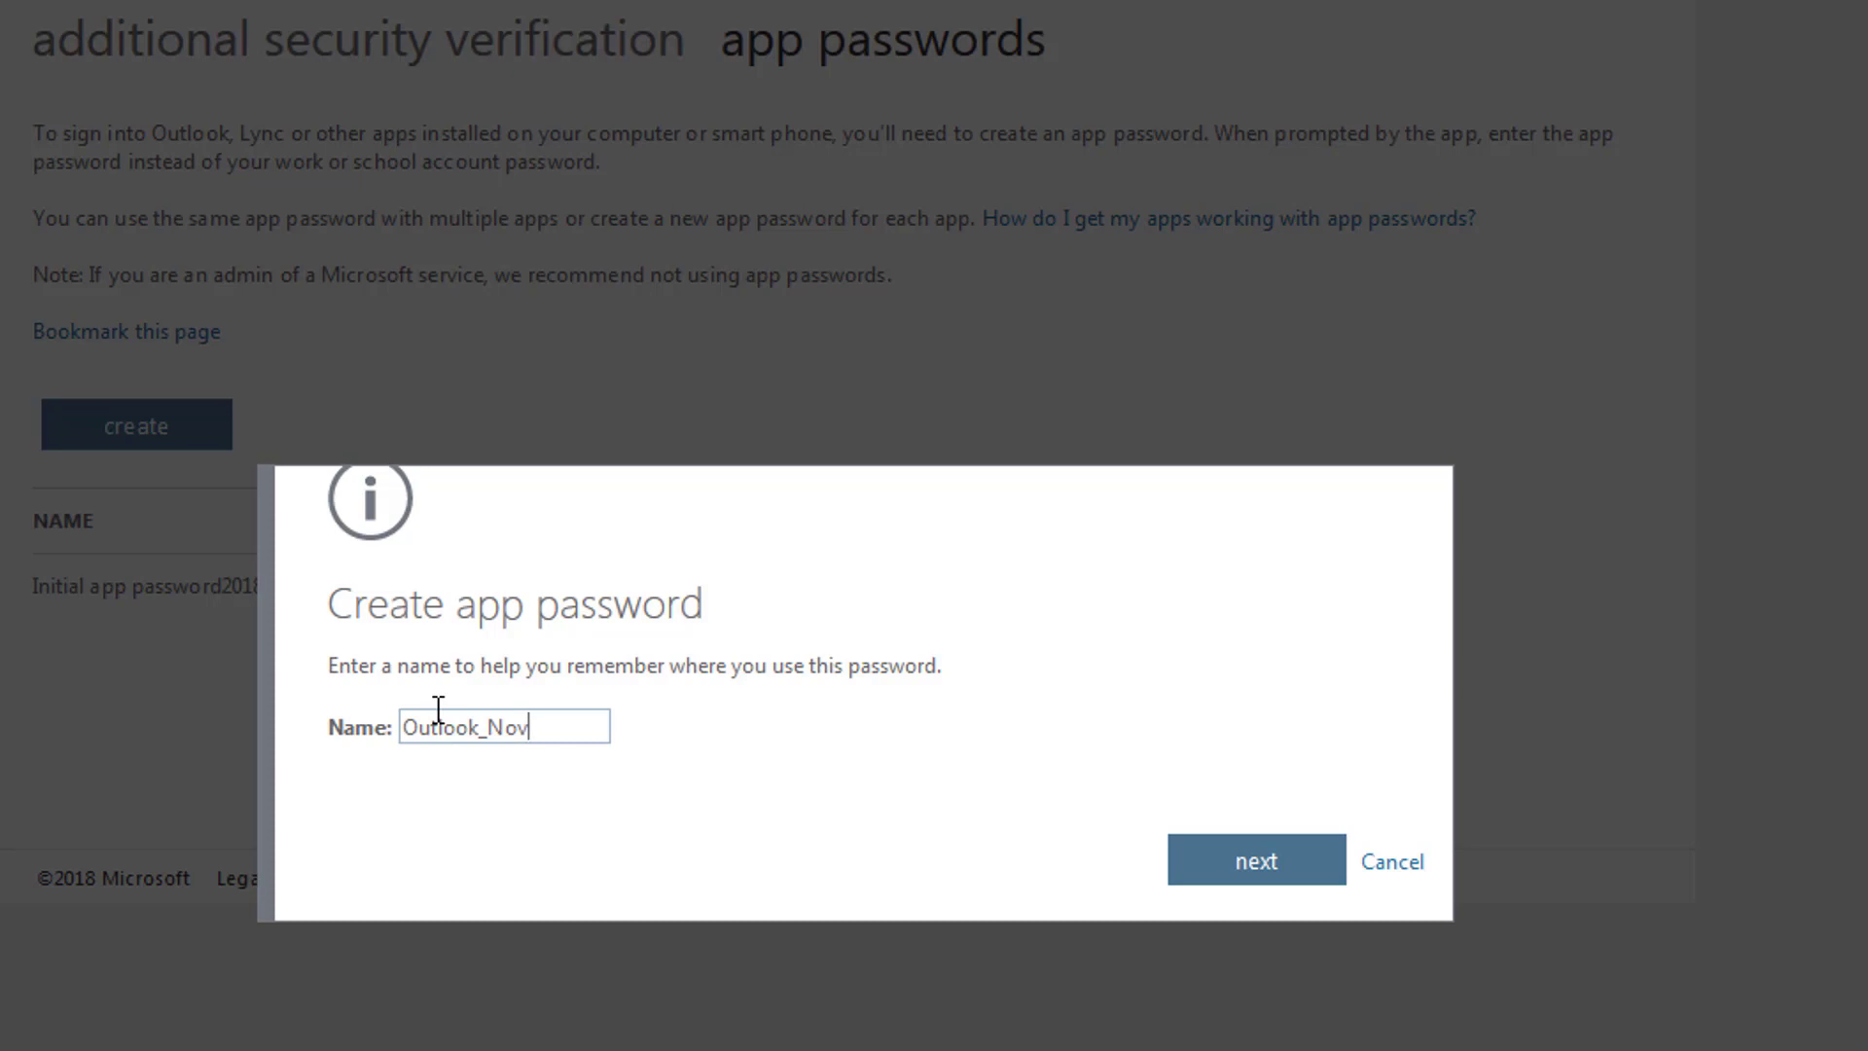
text(18)
click(1218, 873)
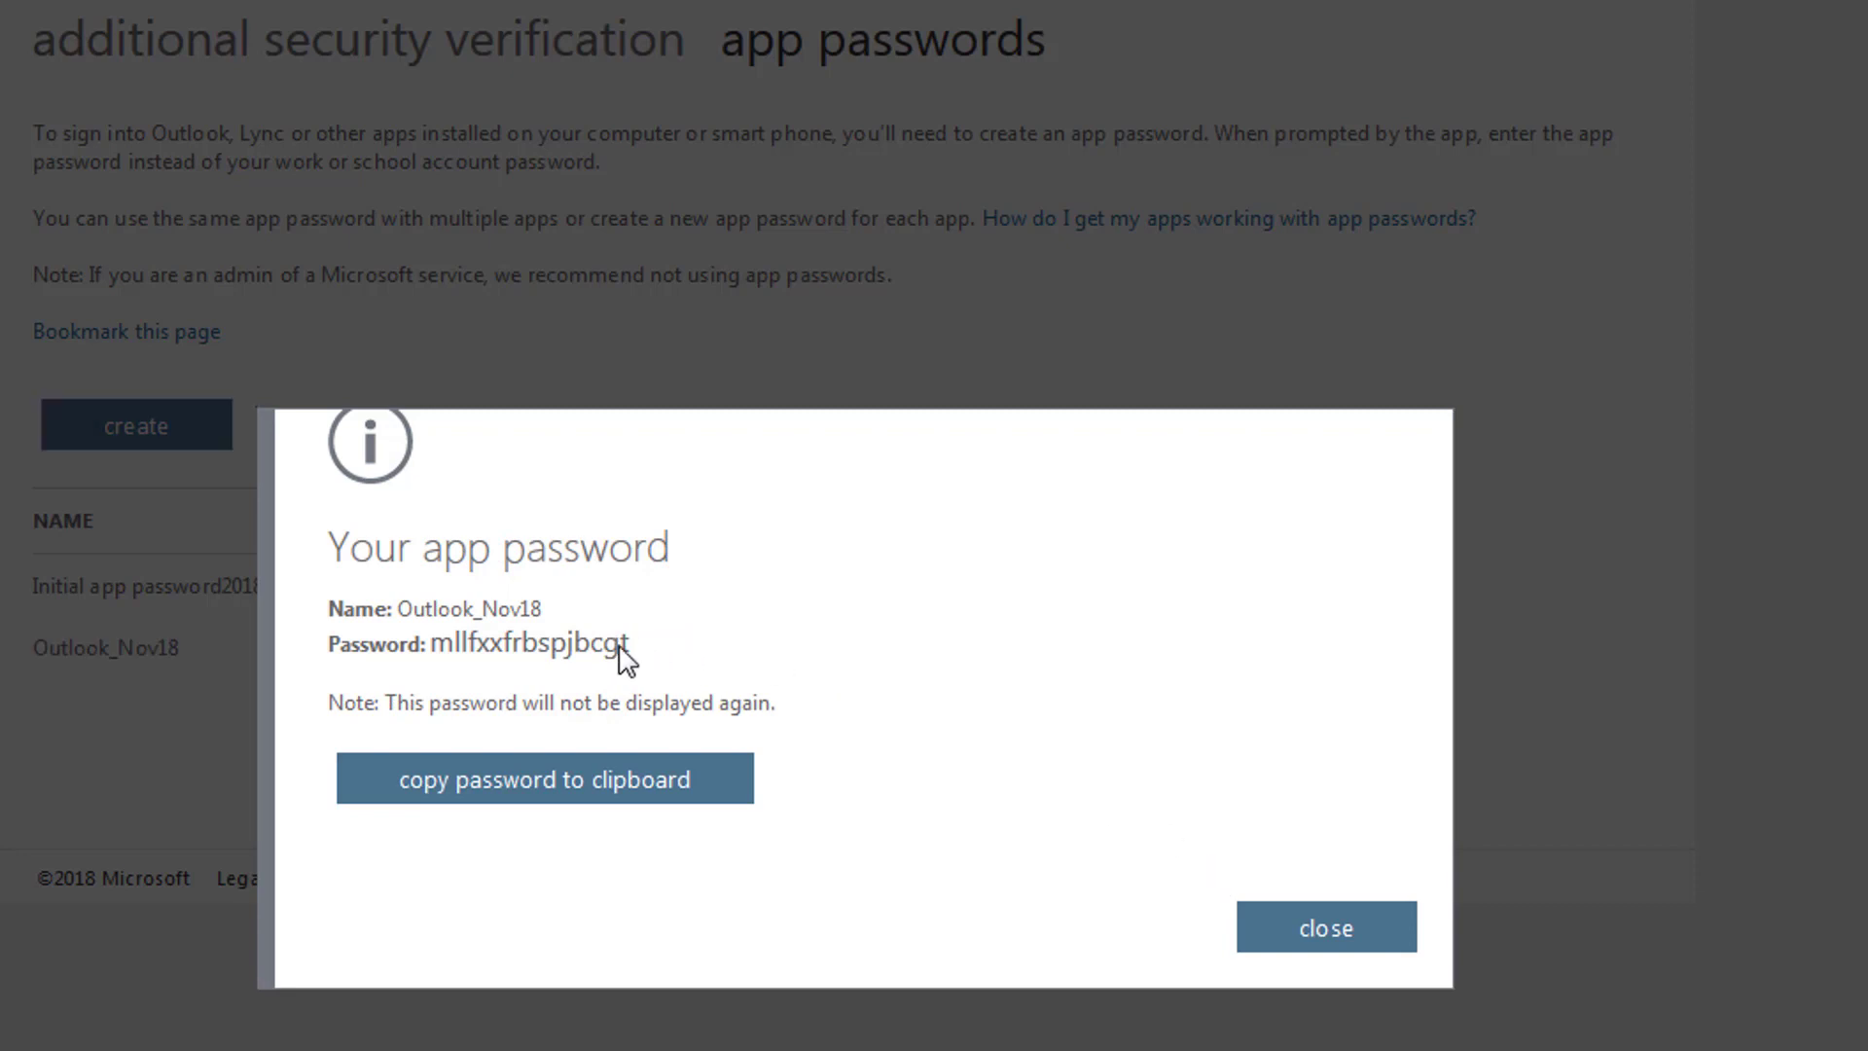
Step: Paste the generated app password into an untitled Notepad document
drag(620, 648, 430, 646)
key(ctrl+c)
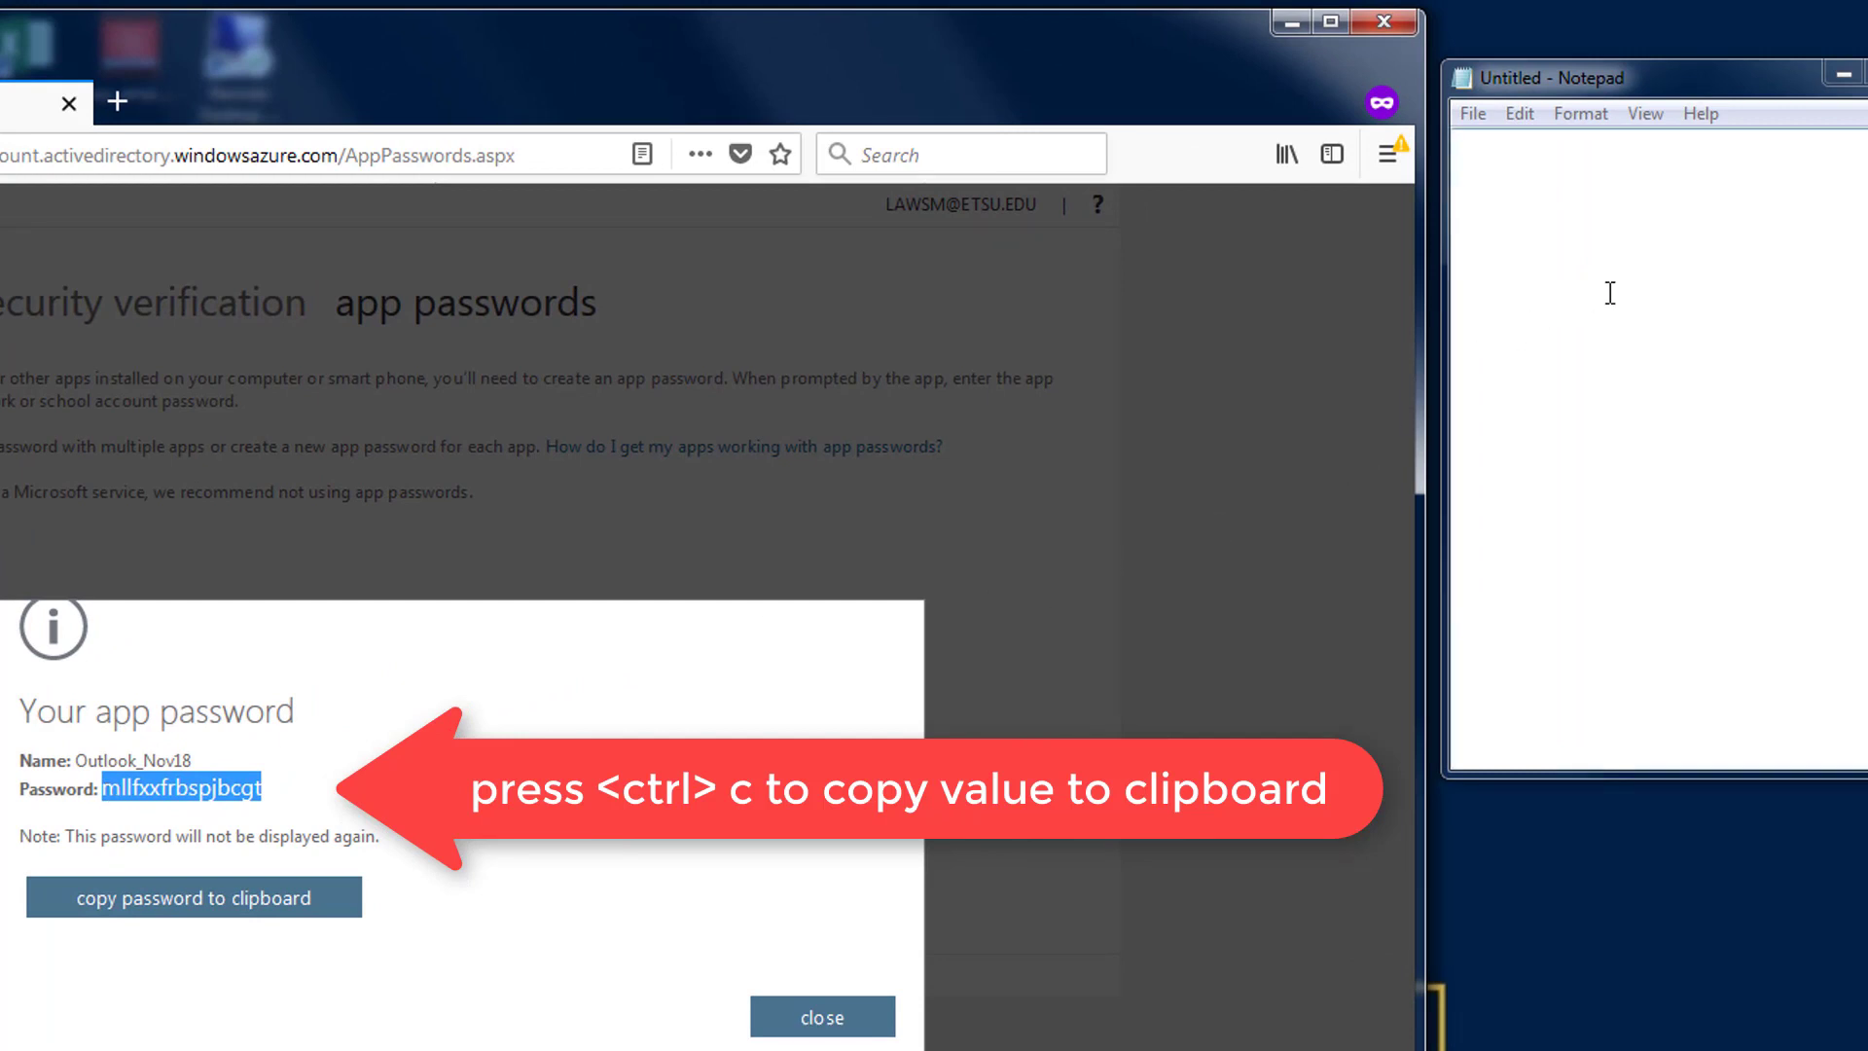
click(1610, 293)
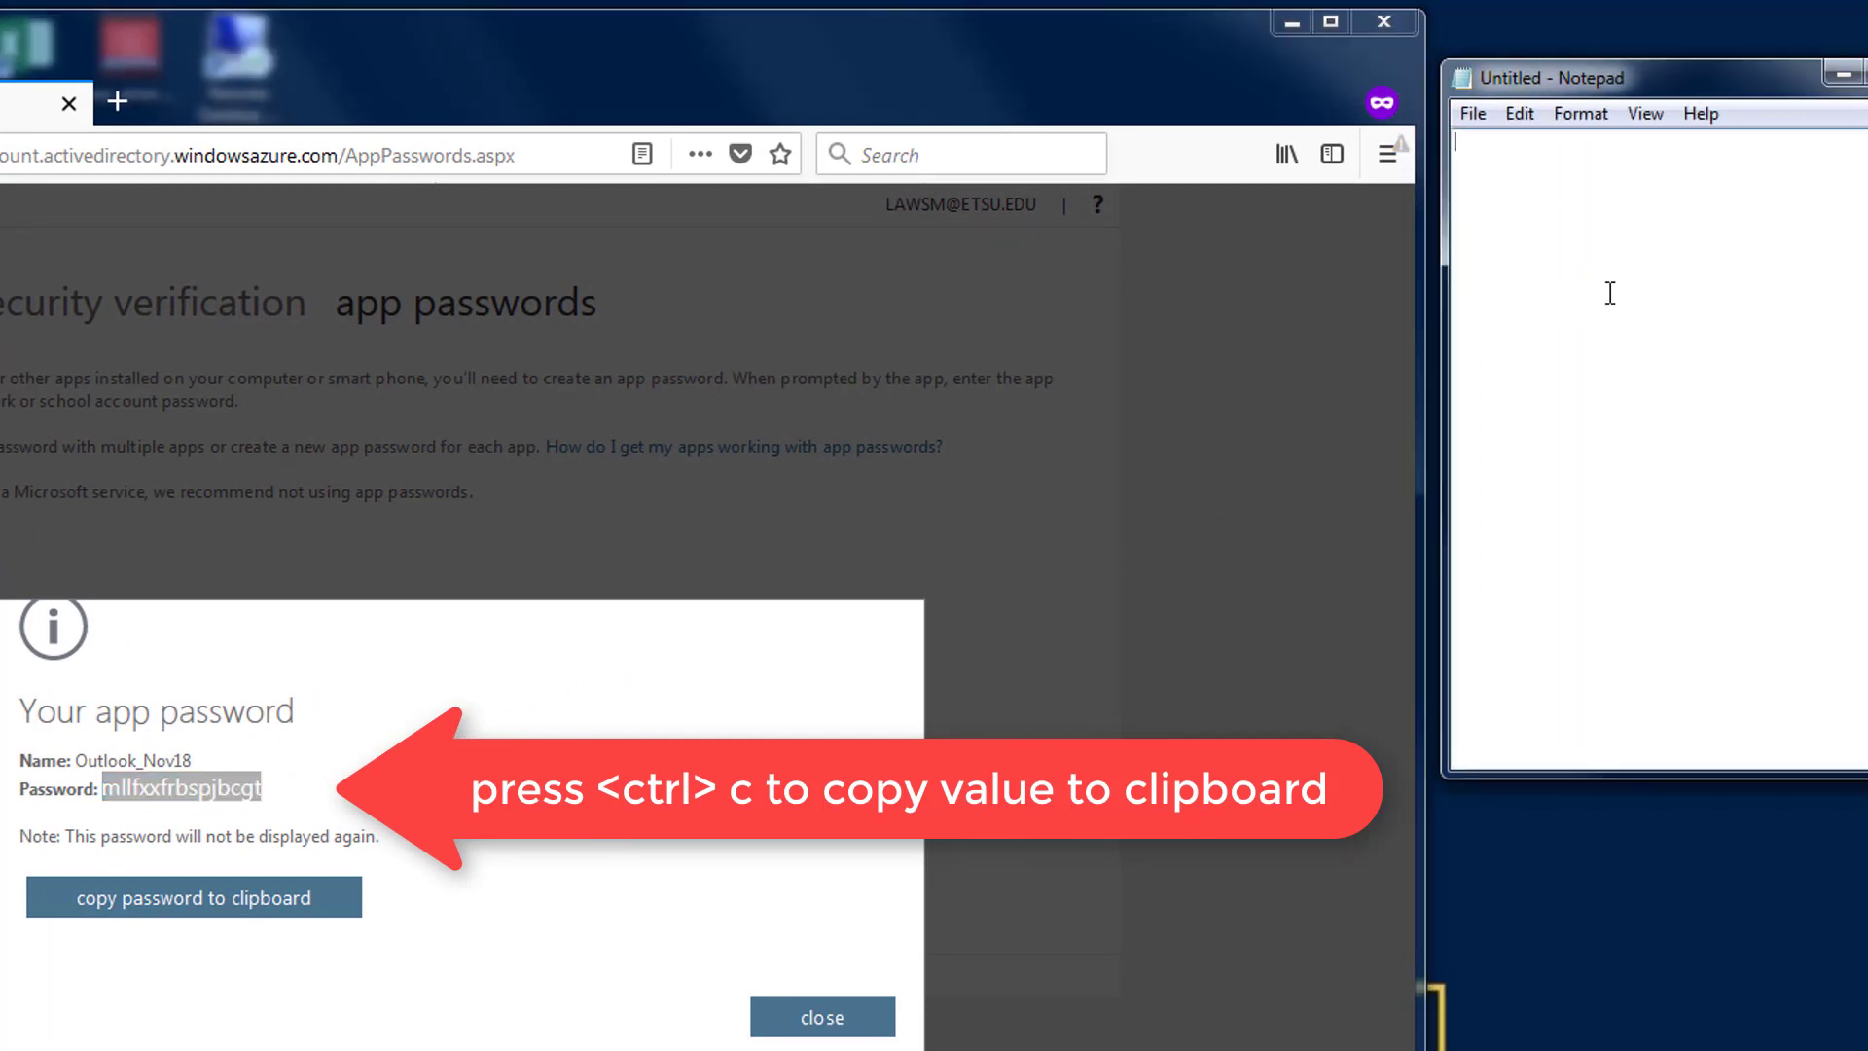
click(1520, 113)
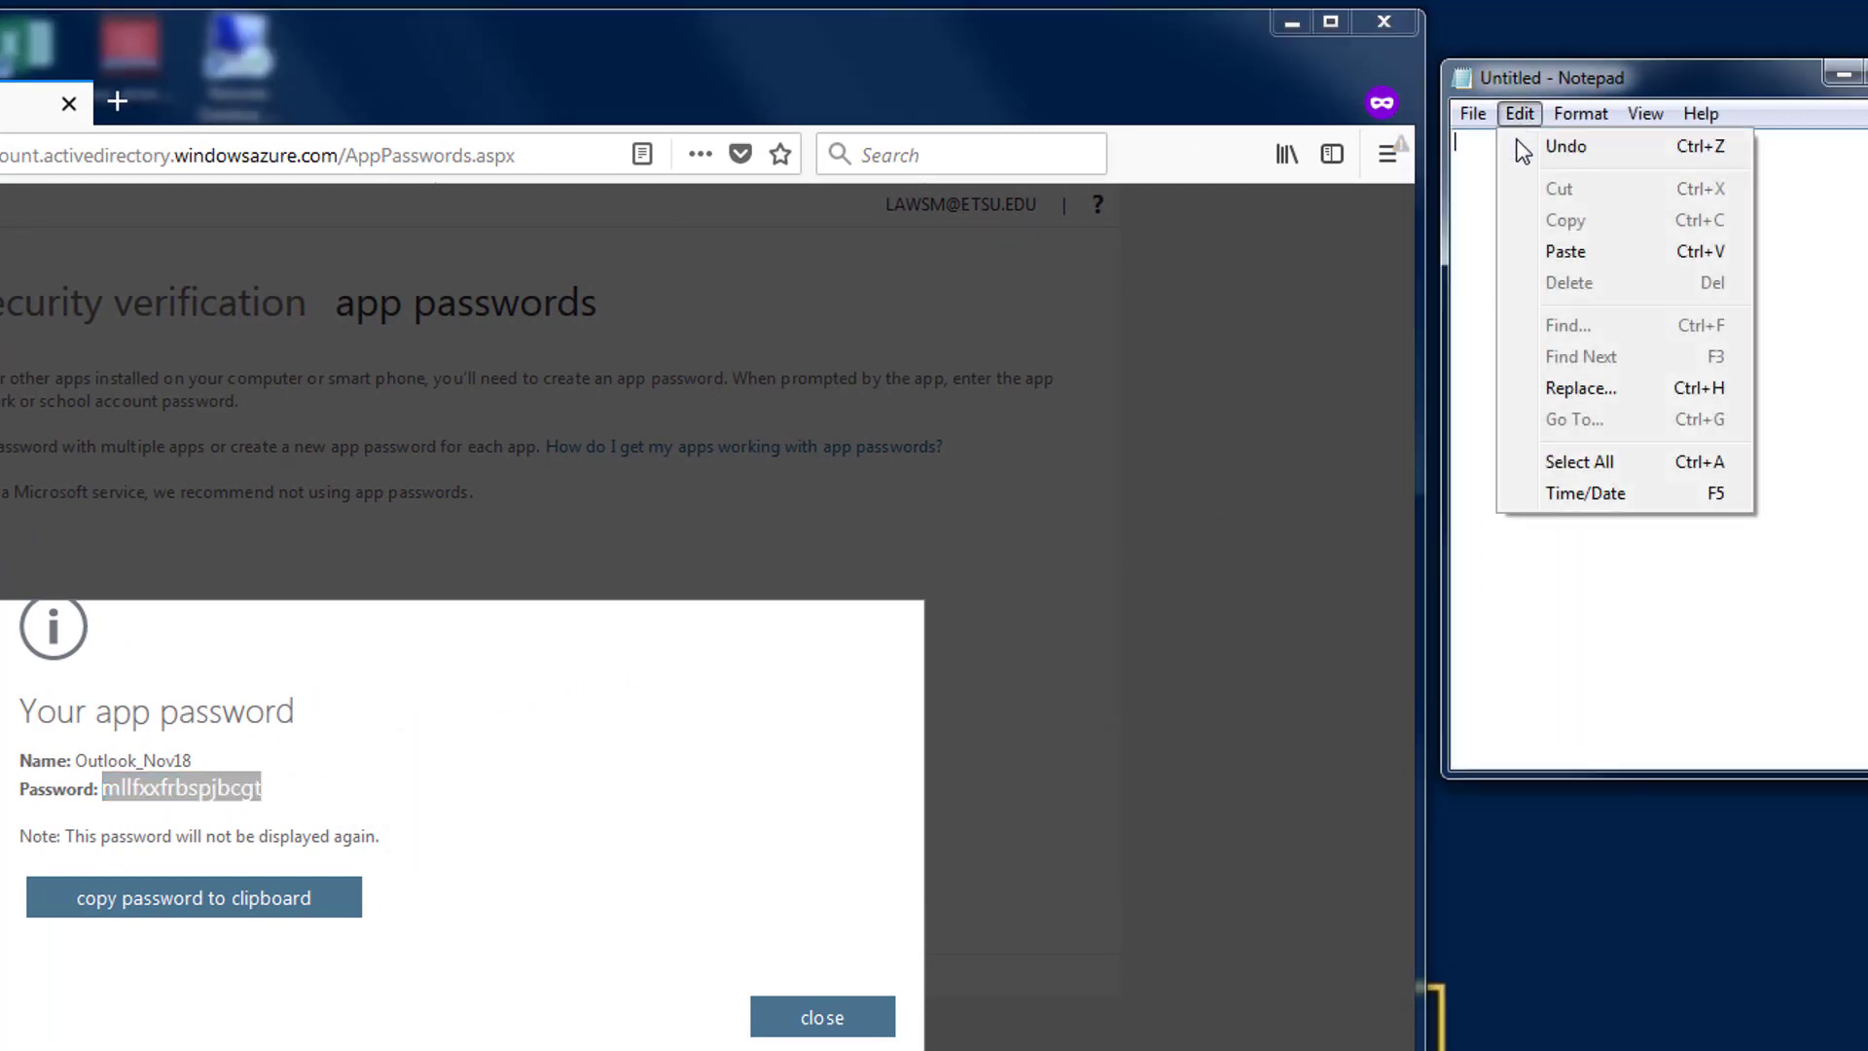
click(1562, 252)
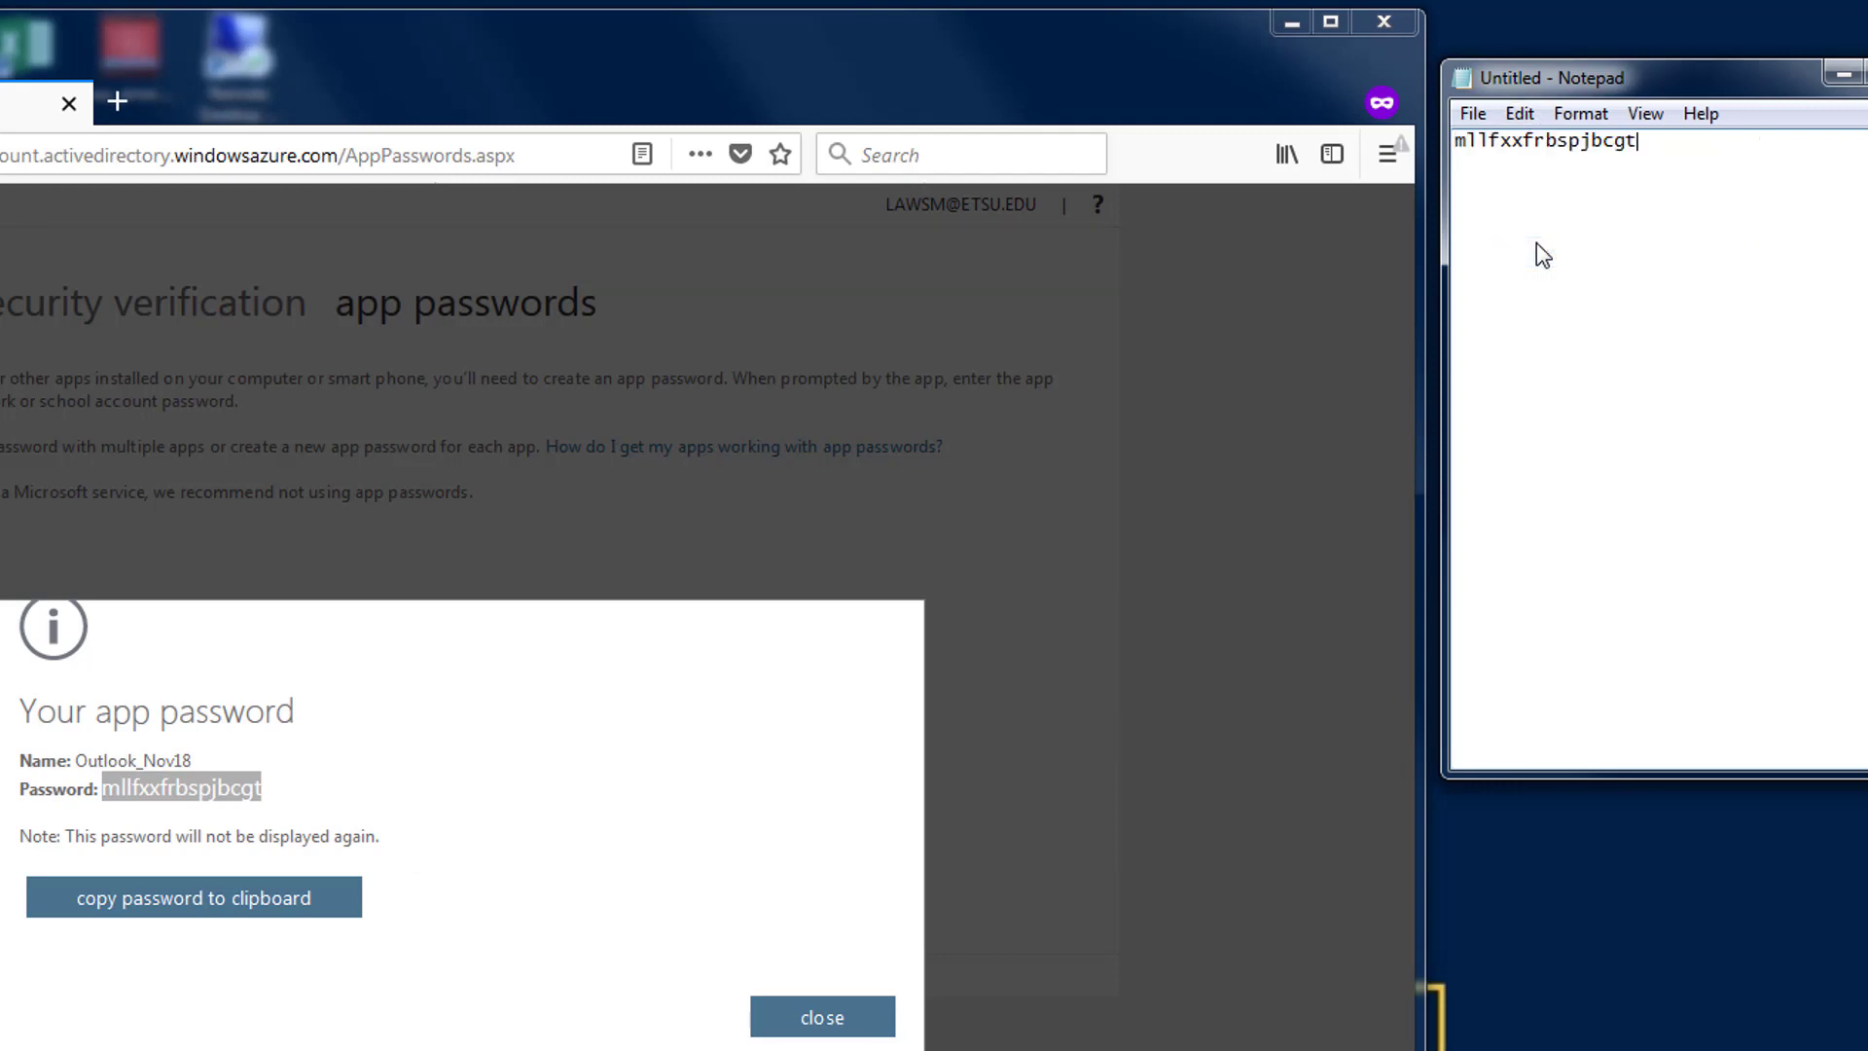
Step: Try copying the password to the clipboard, dismiss the copy-failed message, and close the dialog
click(311, 900)
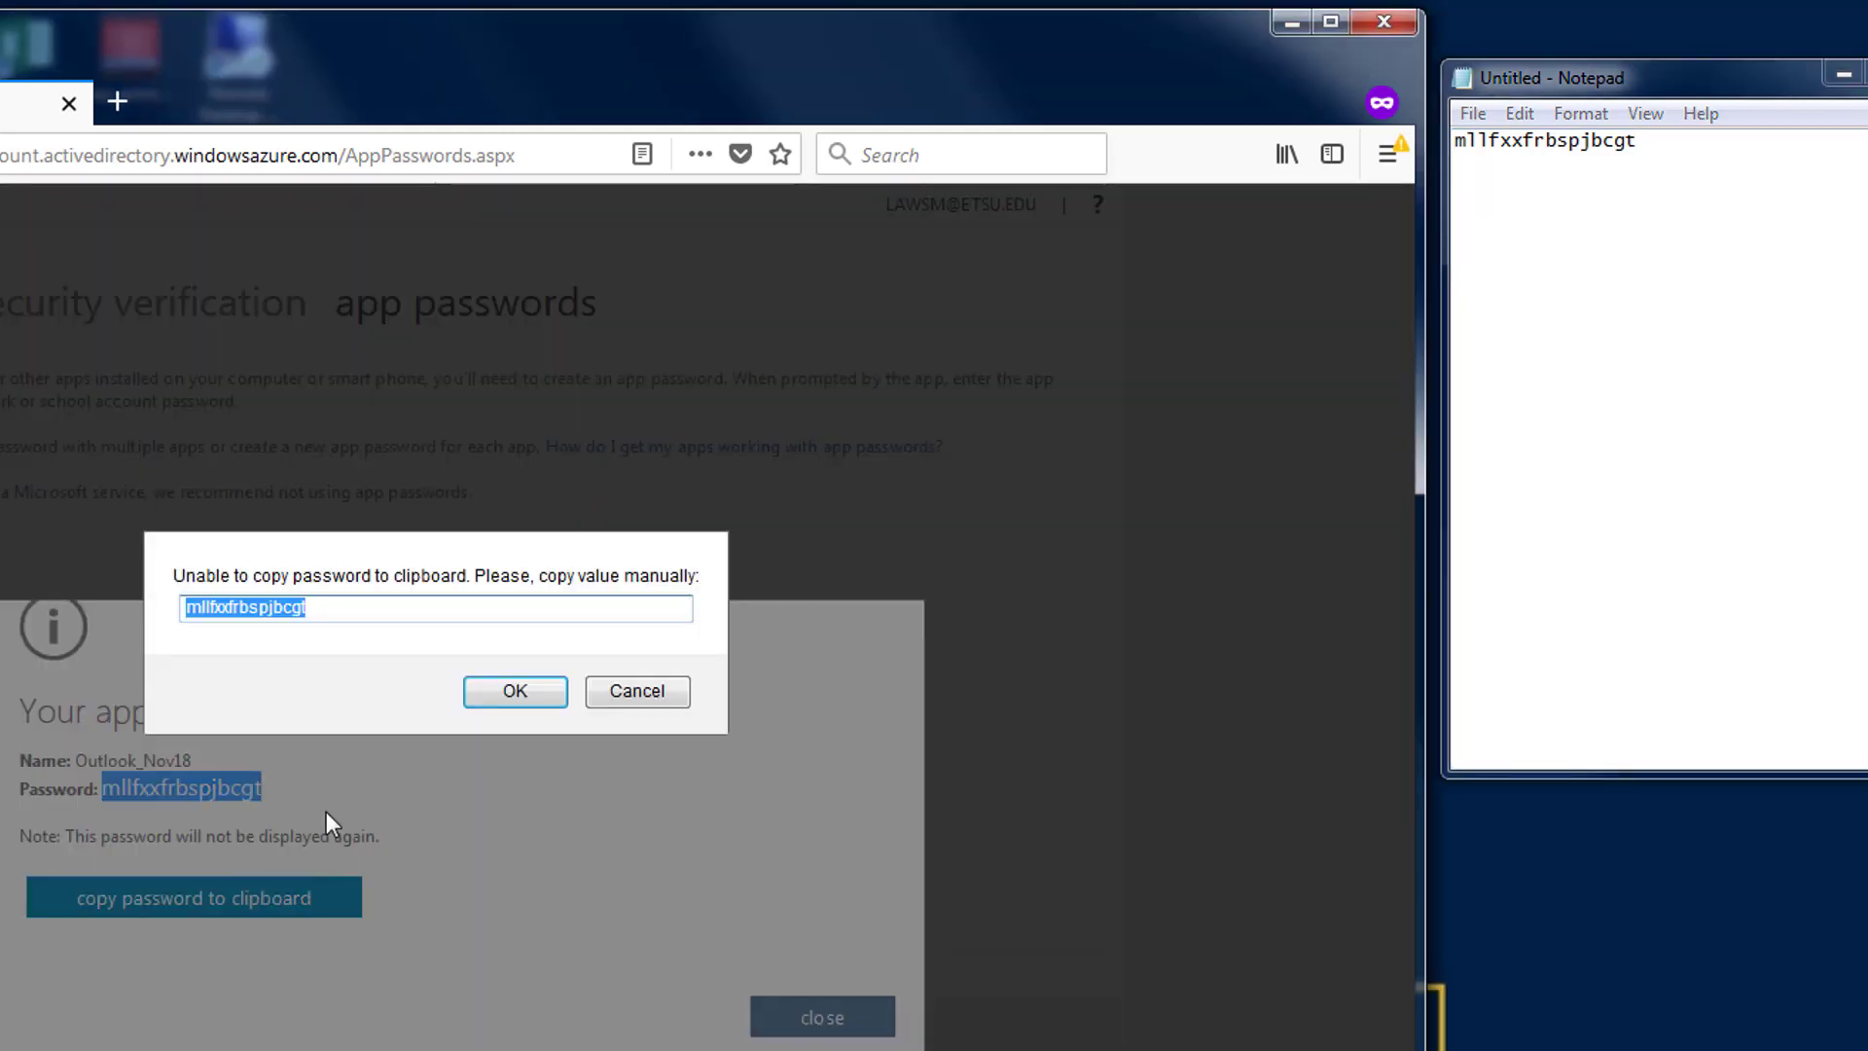
click(210, 608)
drag(306, 609, 158, 601)
click(489, 702)
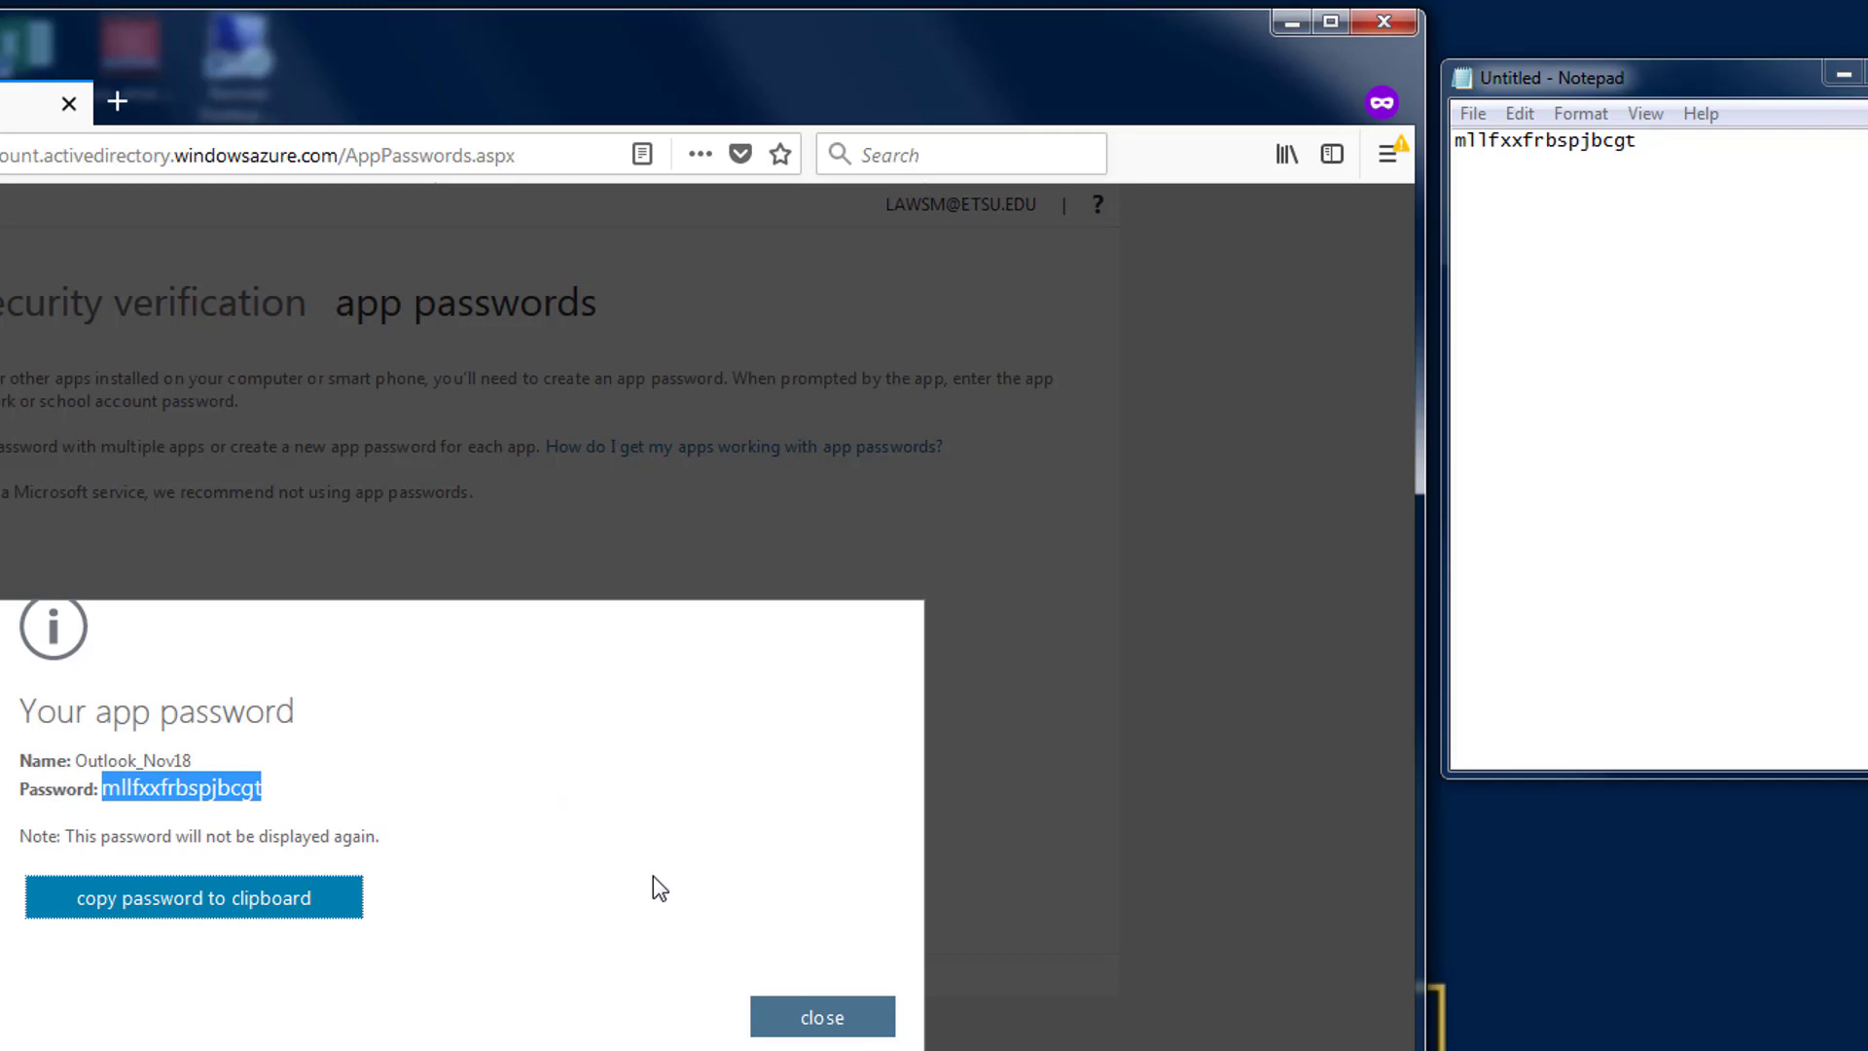
click(809, 1029)
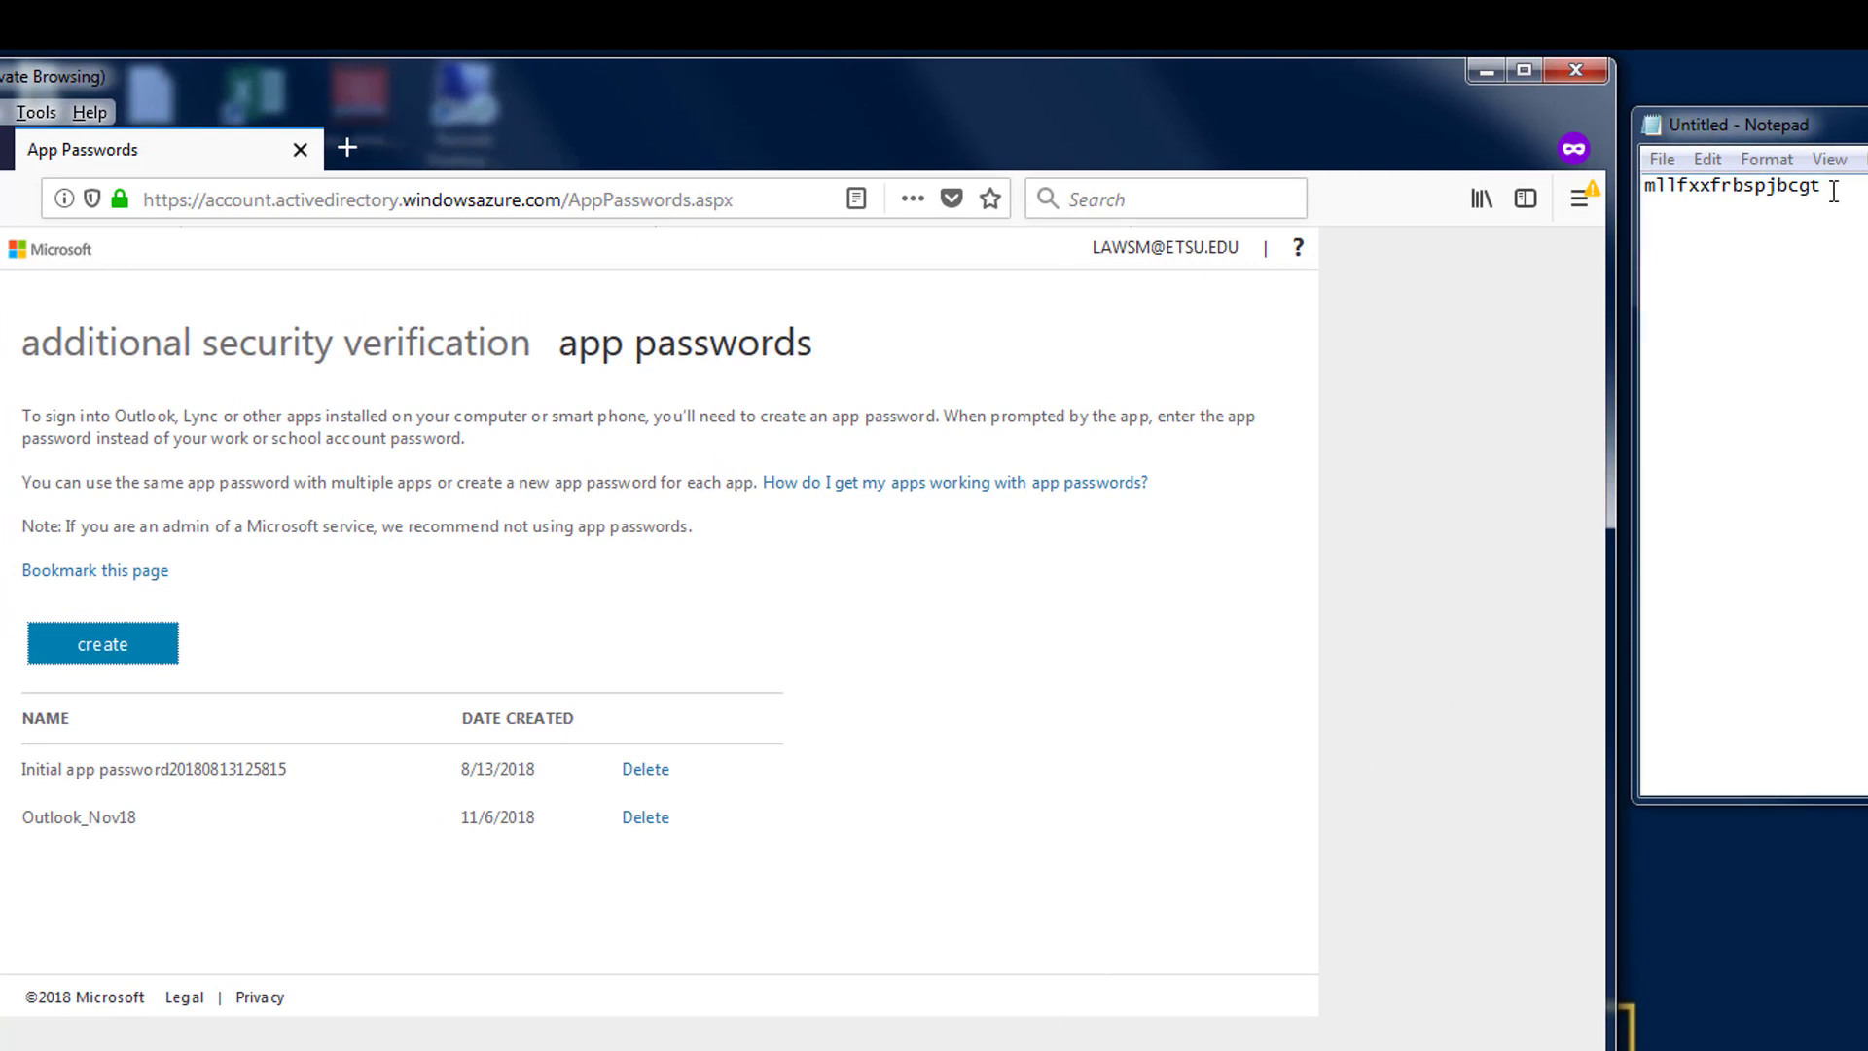
Step: Copy the pasted password line from Notepad
drag(1834, 190, 1652, 191)
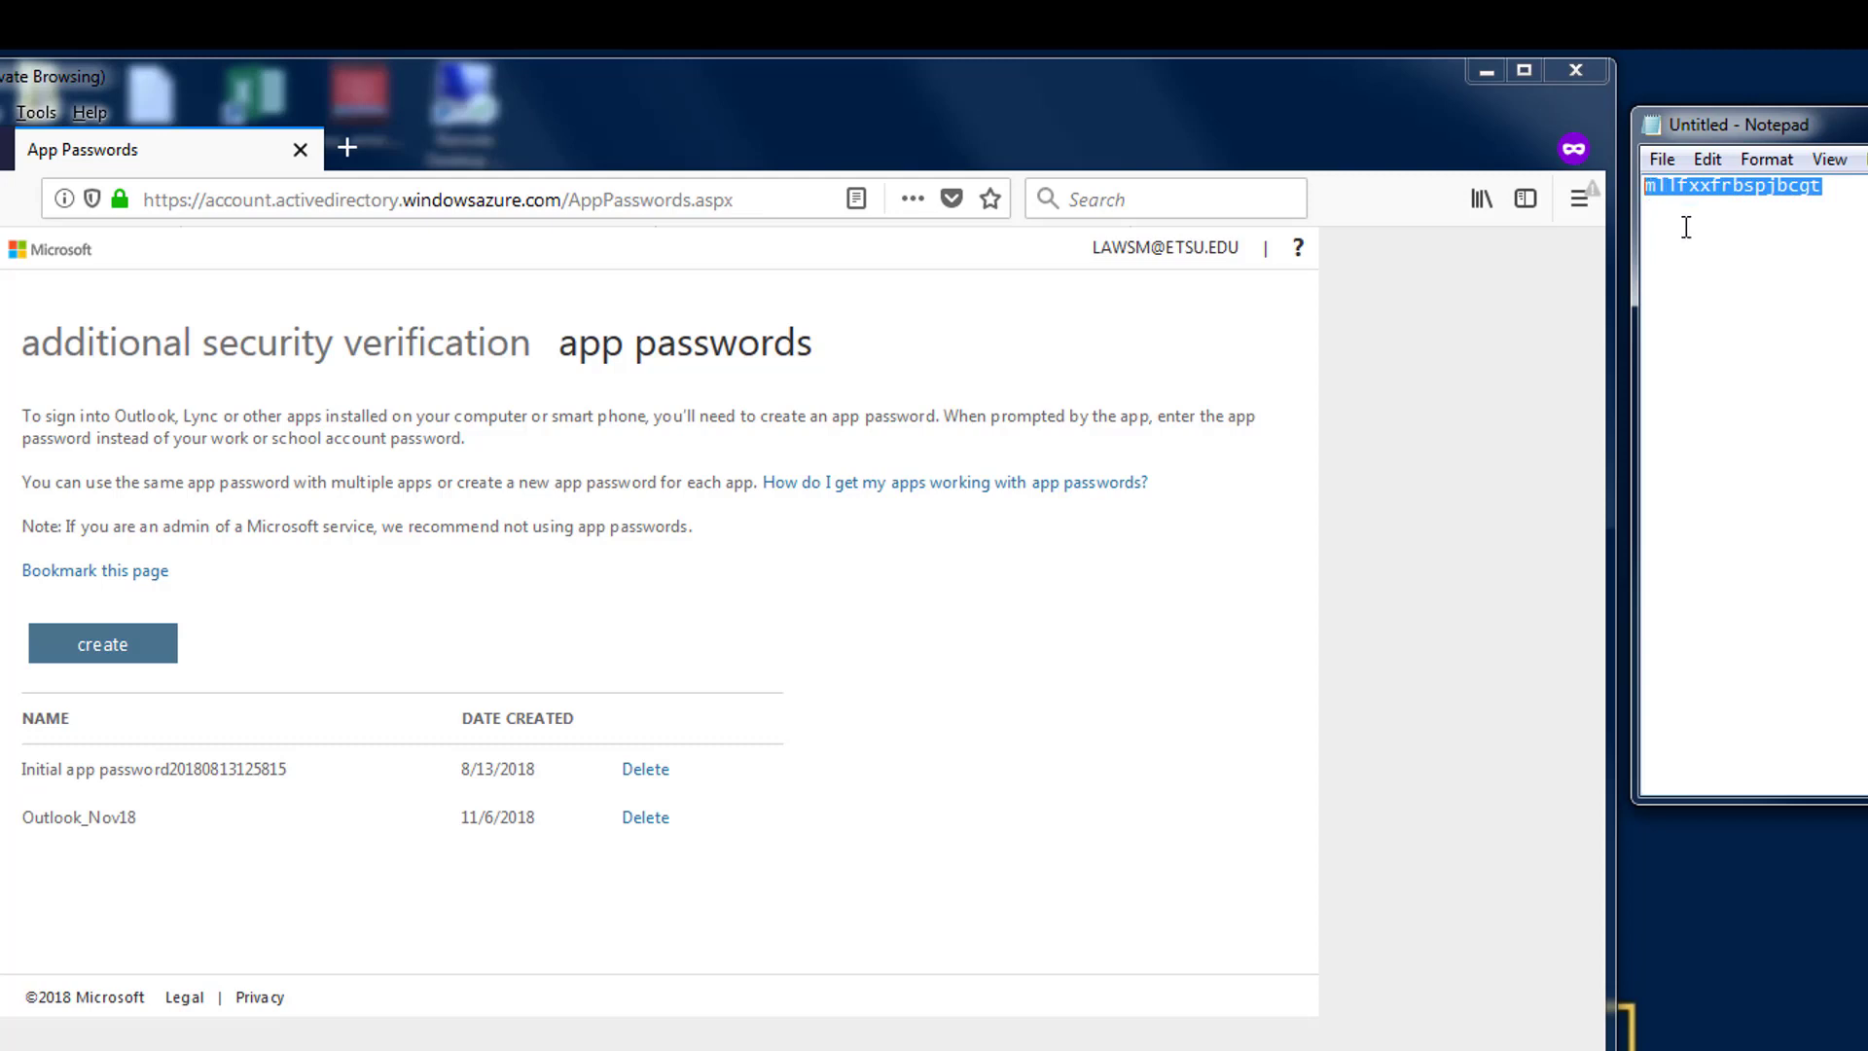
click(1714, 157)
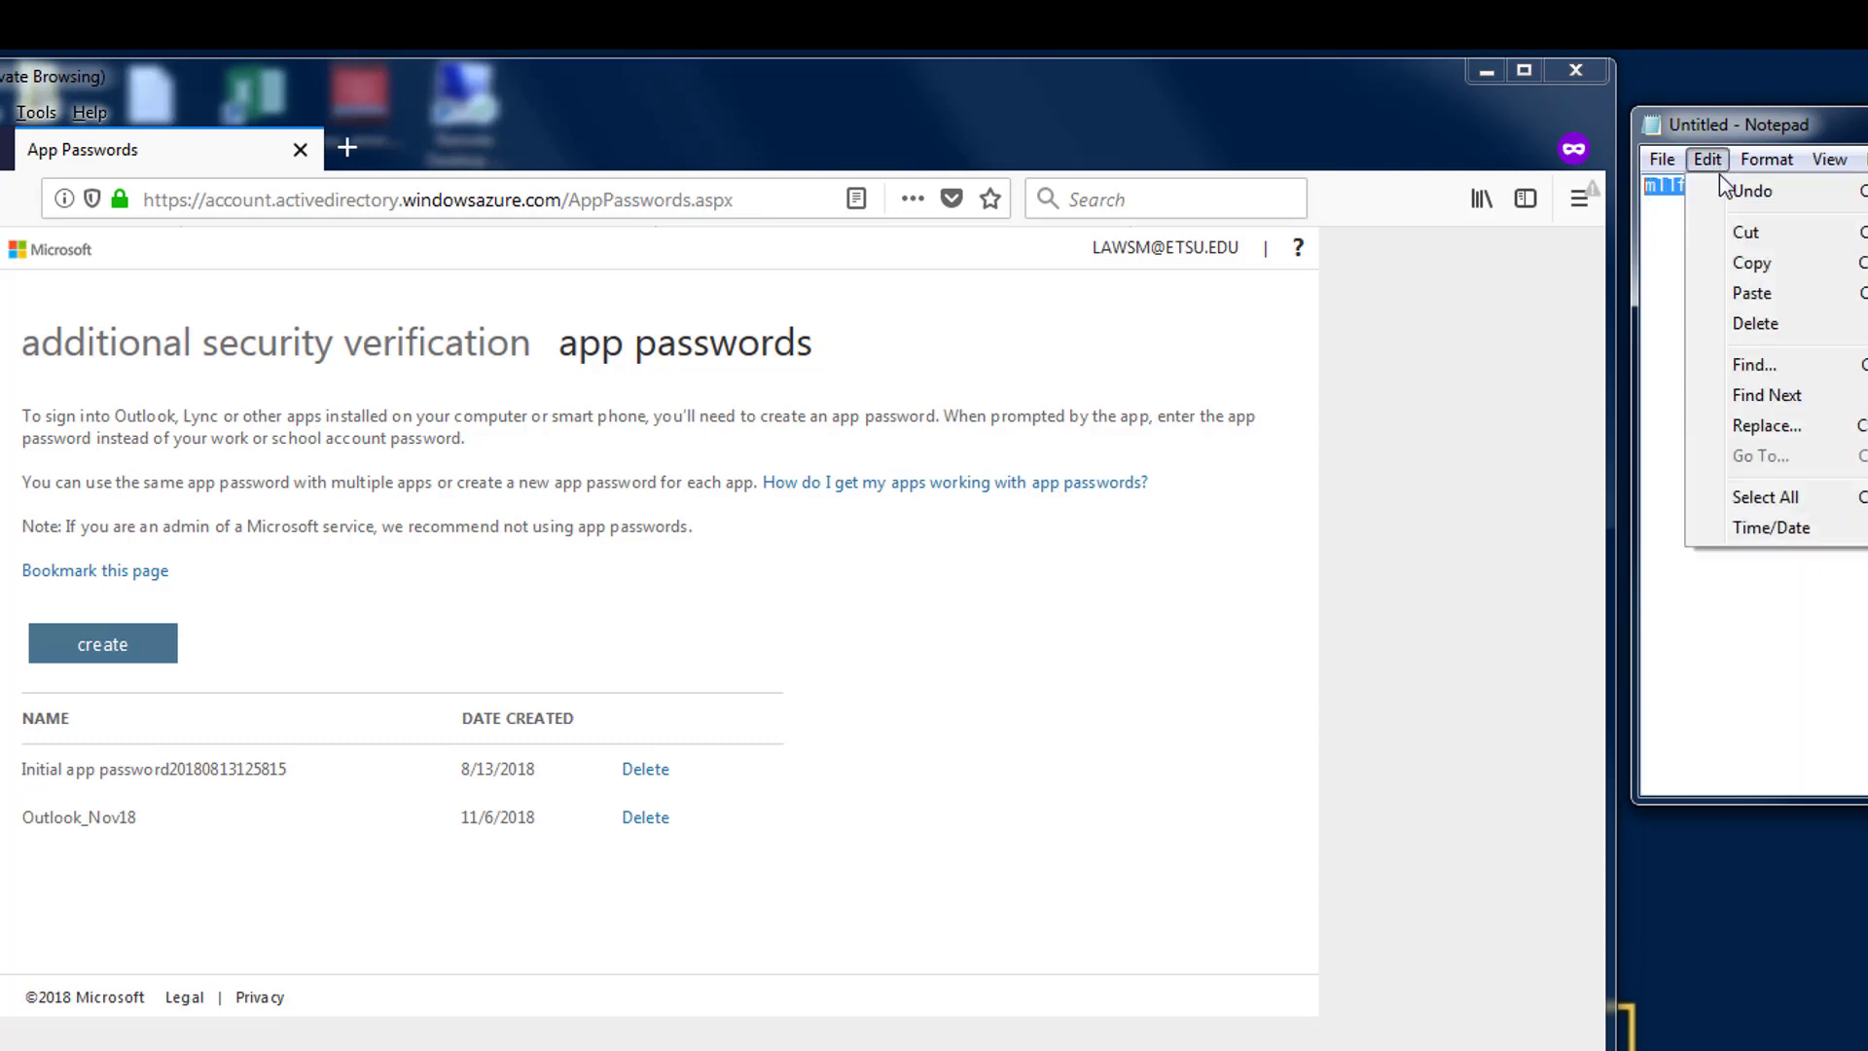
click(1727, 264)
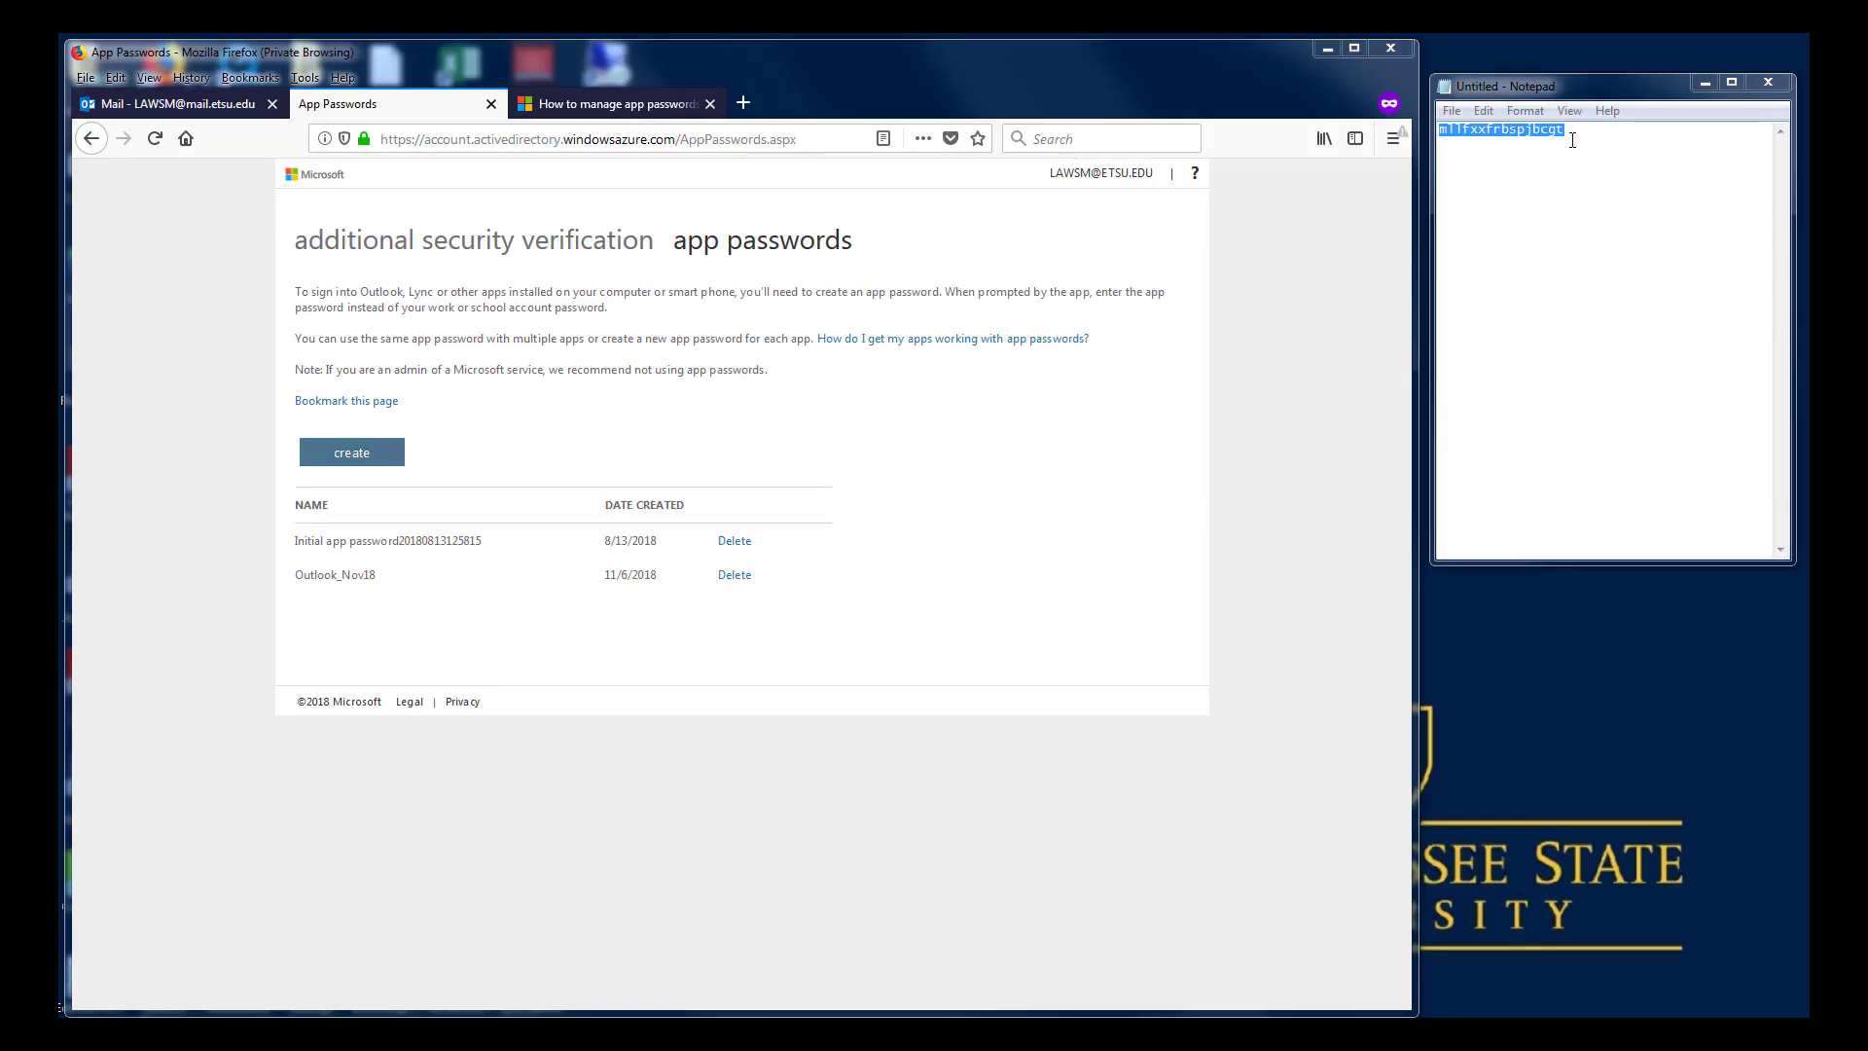
Step: Close Notepad without saving the note
click(1837, 193)
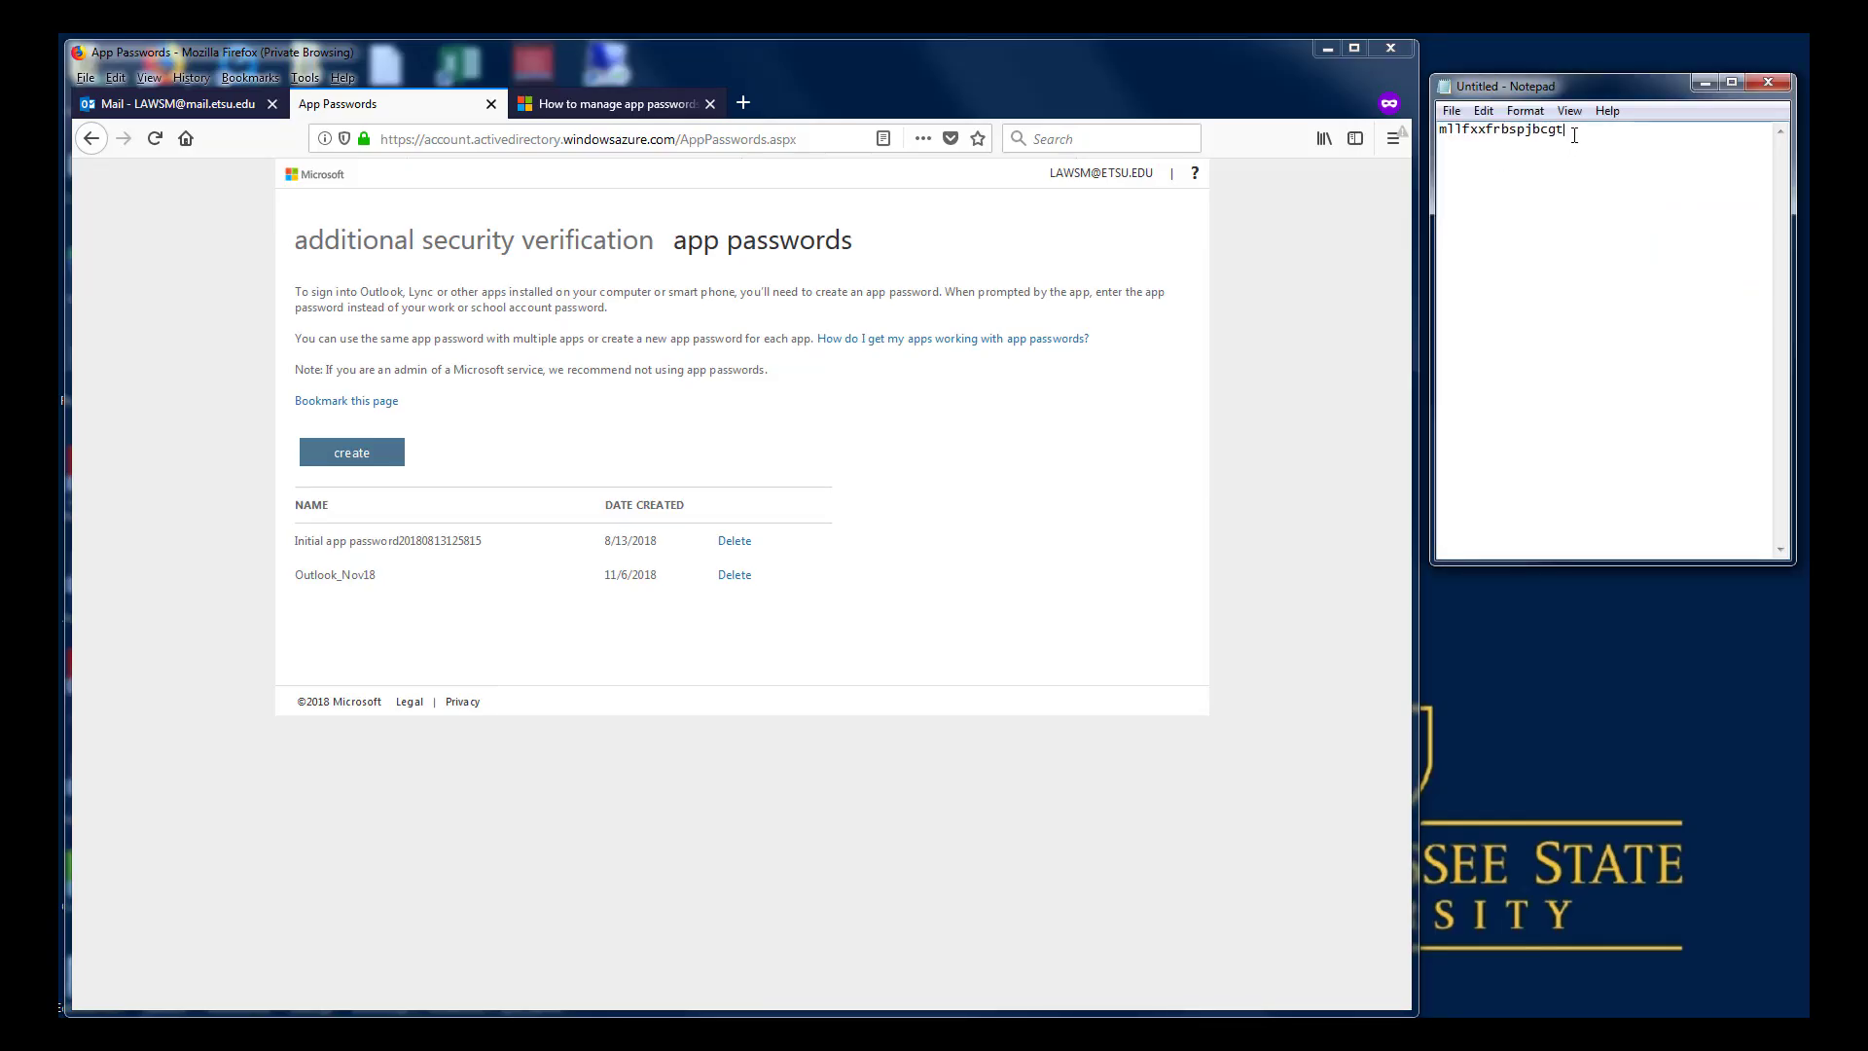
click(1763, 83)
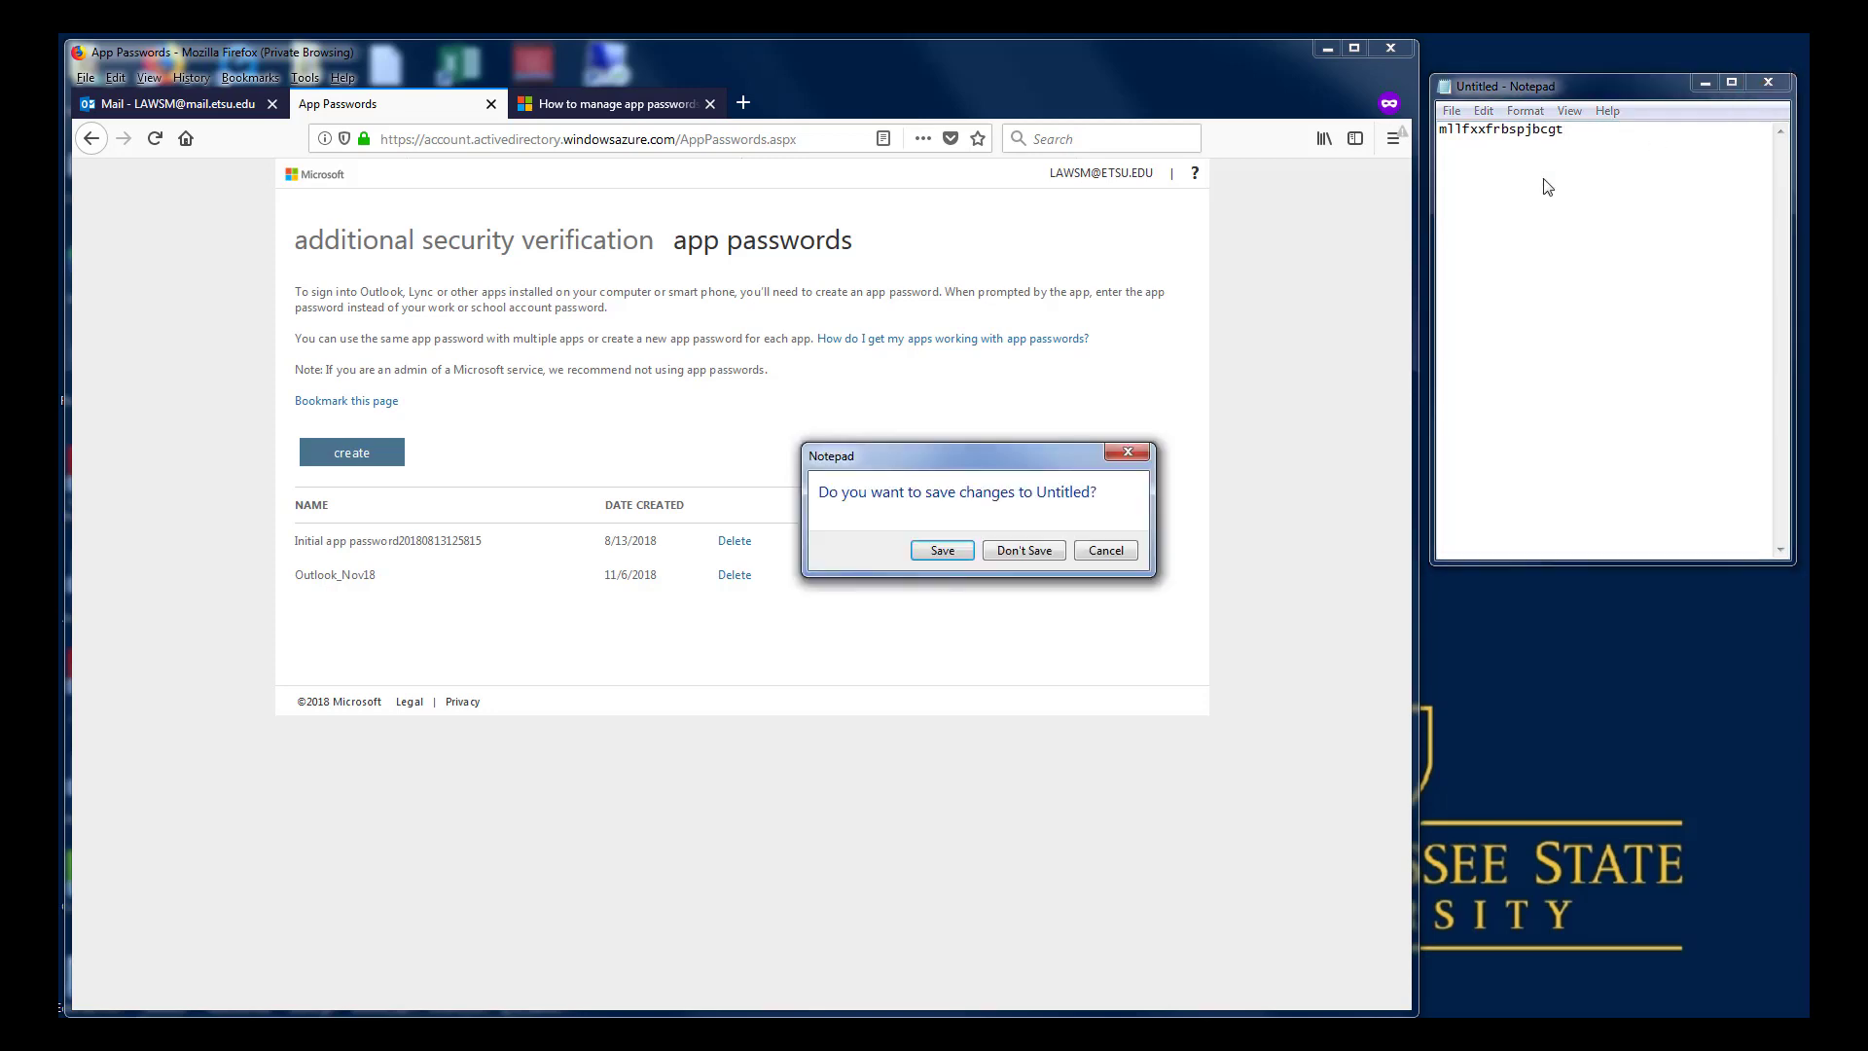
click(1019, 553)
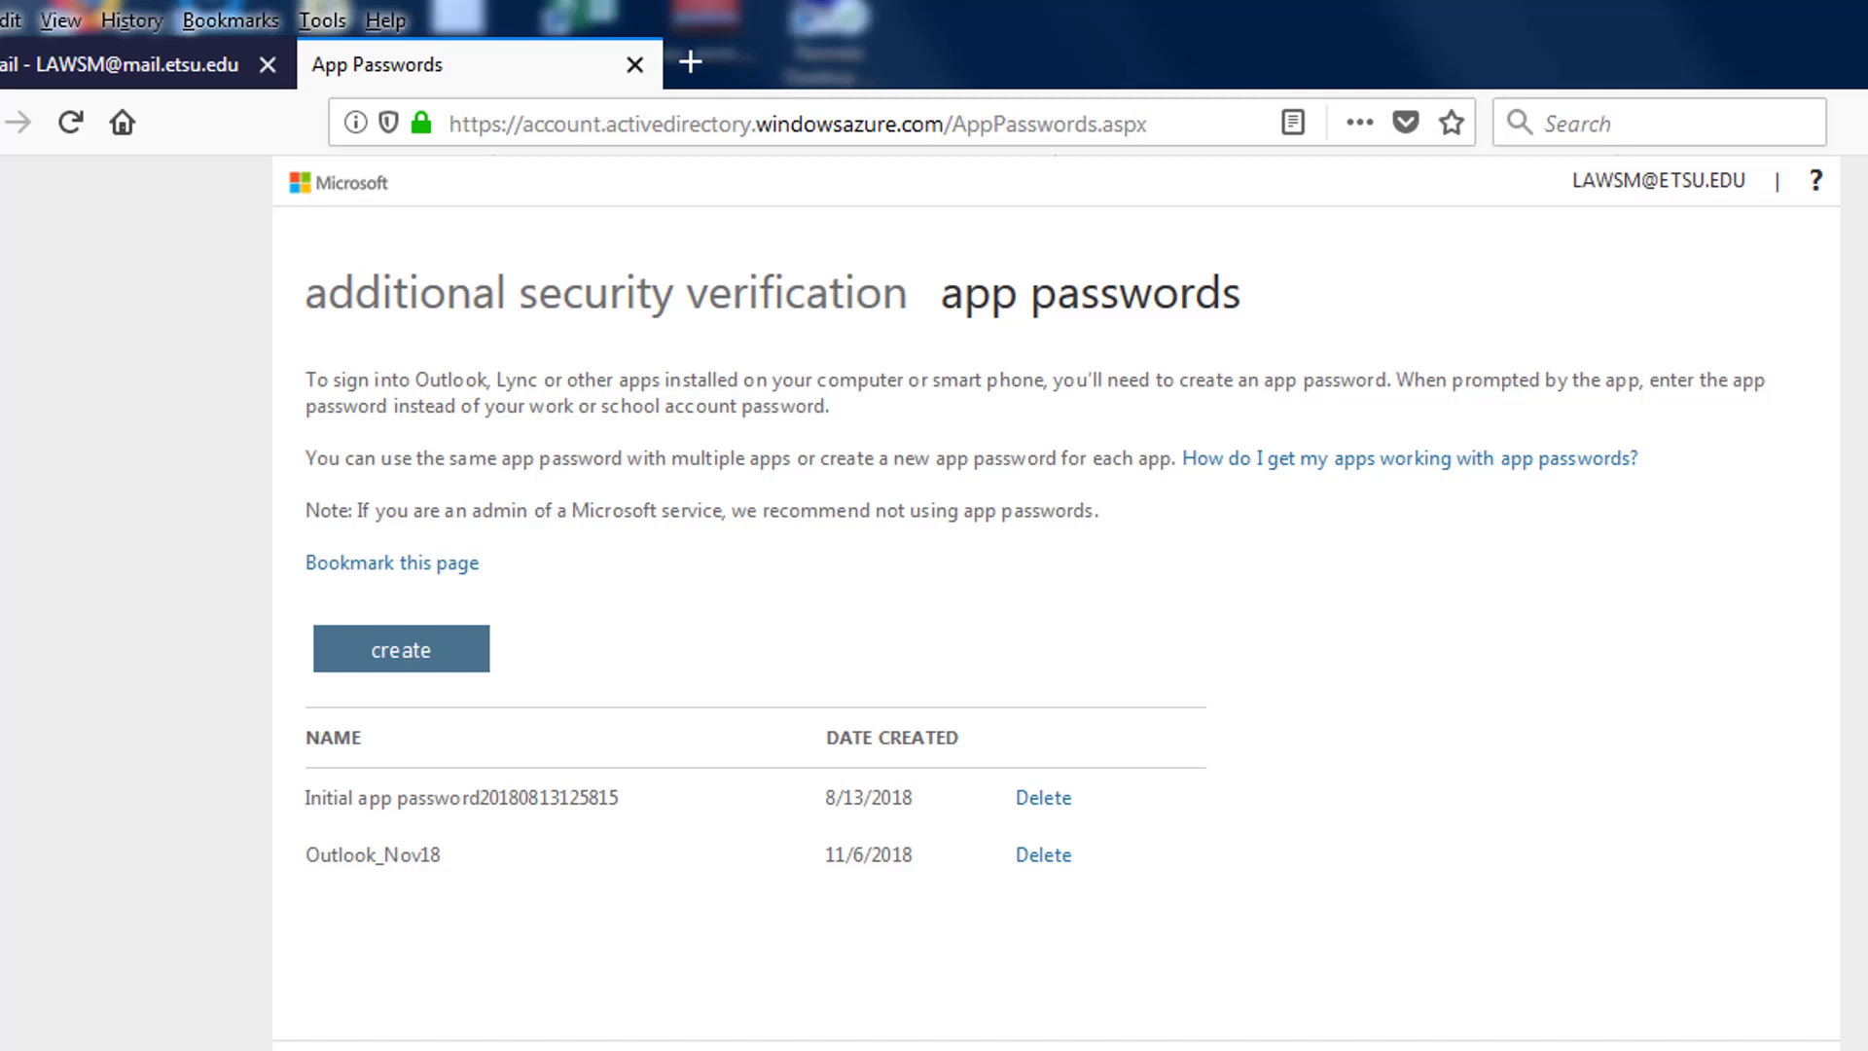
Step: Open the 'How do I get my apps working with app passwords?' help article and scroll through it
click(1475, 462)
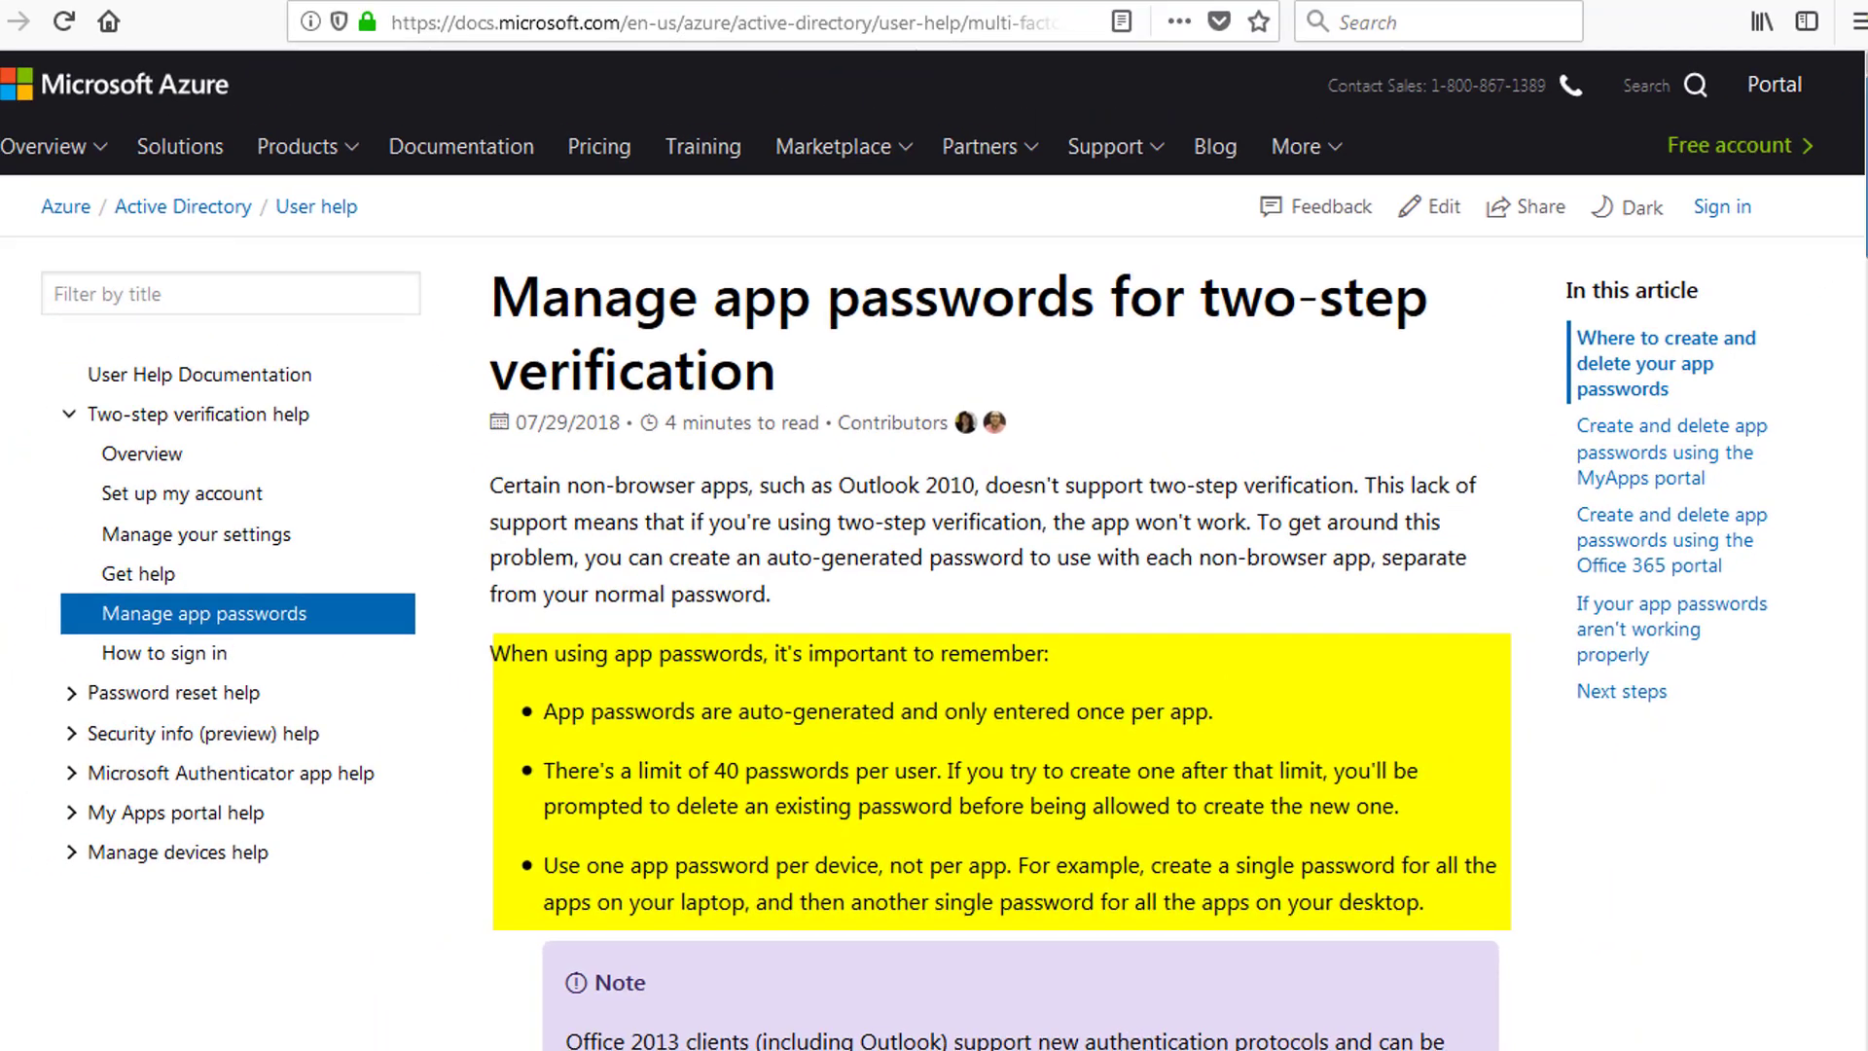
scroll(1853, 283, down, 1)
scroll(1854, 282, down, 2)
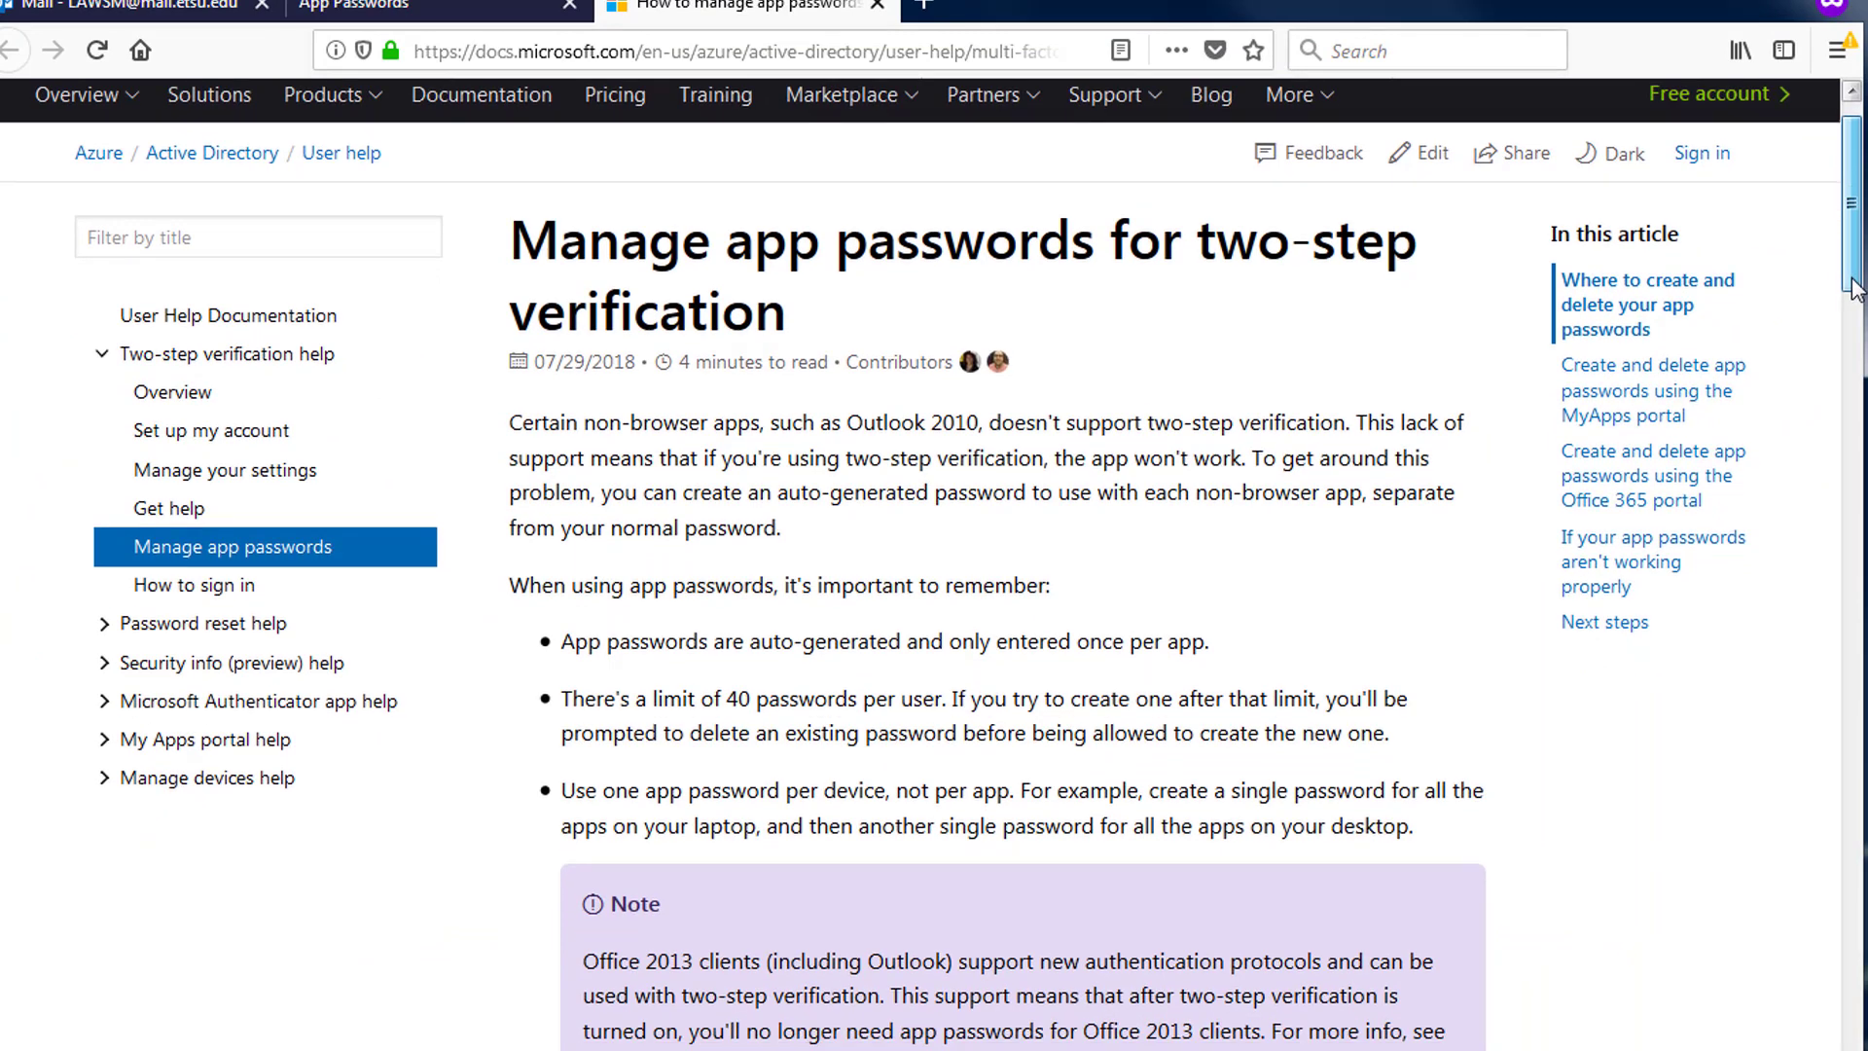